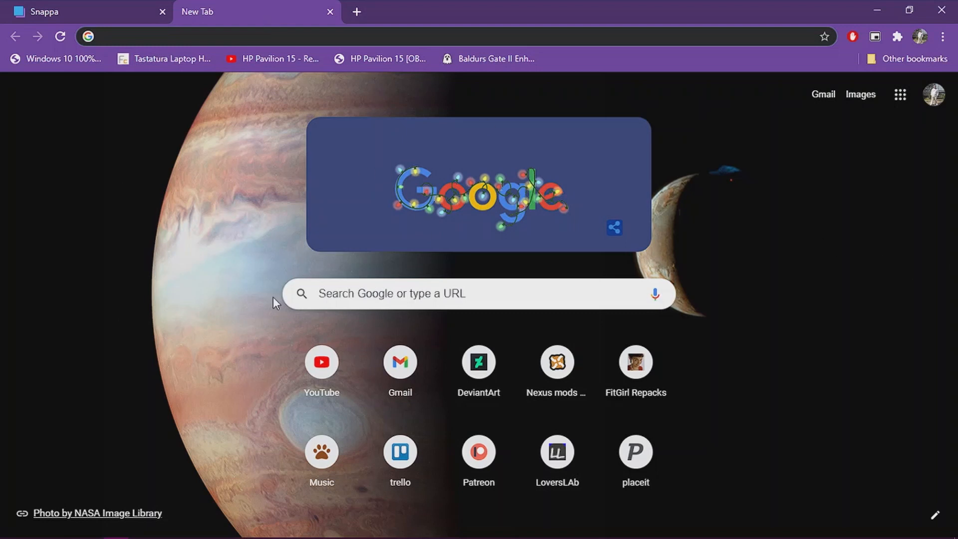
# Step: Browse the preset social media and blogging graphic sizes on the Create a Graphic page
pyautogui.click(107, 20)
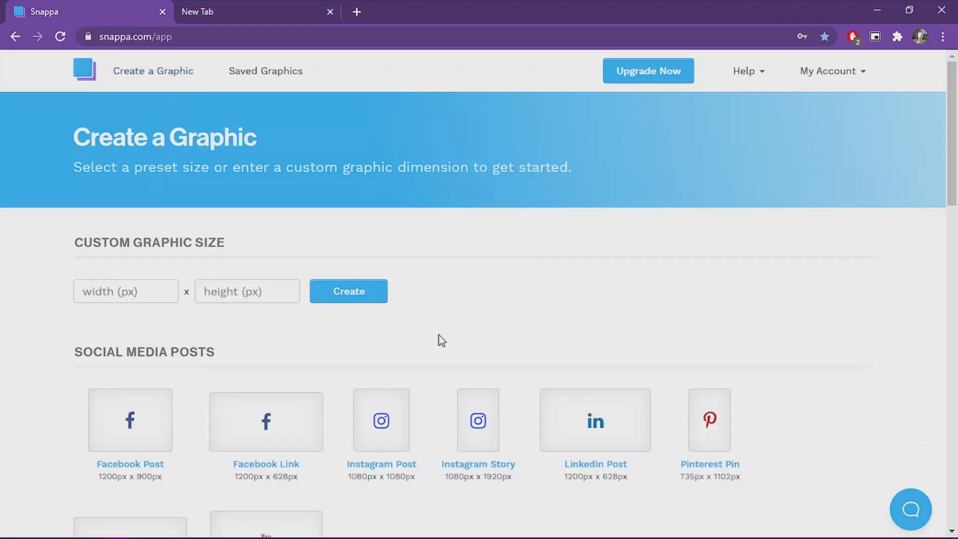
pyautogui.scroll(-4, 439, 338)
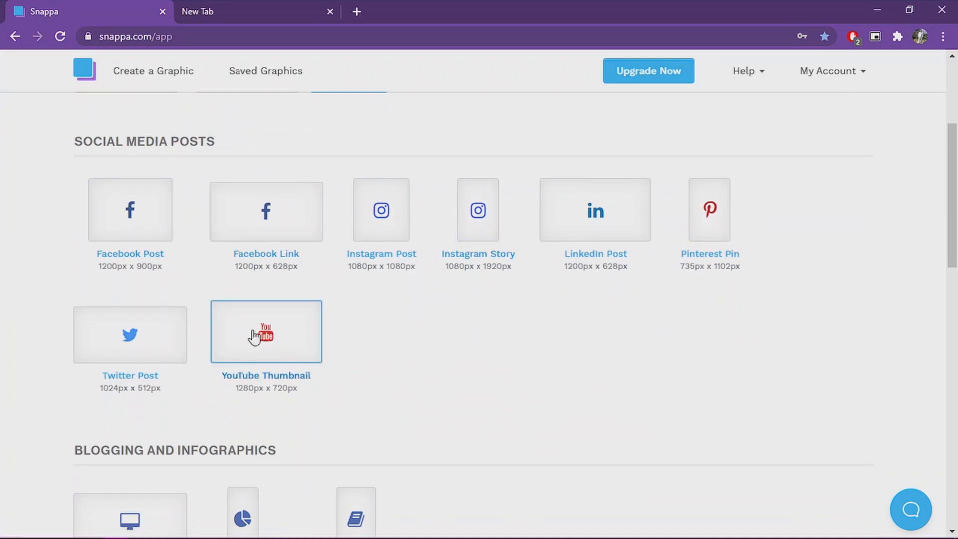
pyautogui.scroll(-3, 586, 319)
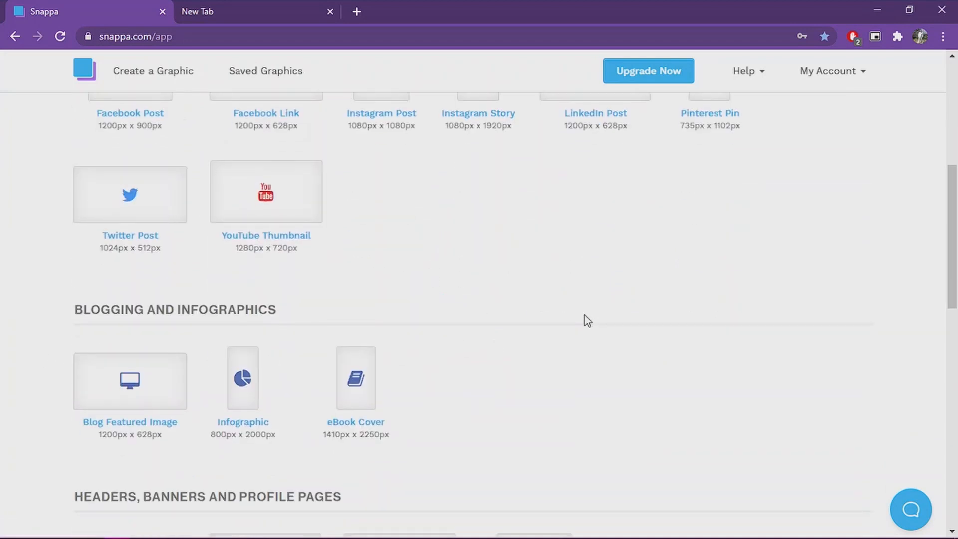
pyautogui.scroll(4, 586, 320)
pyautogui.scroll(1, 322, 301)
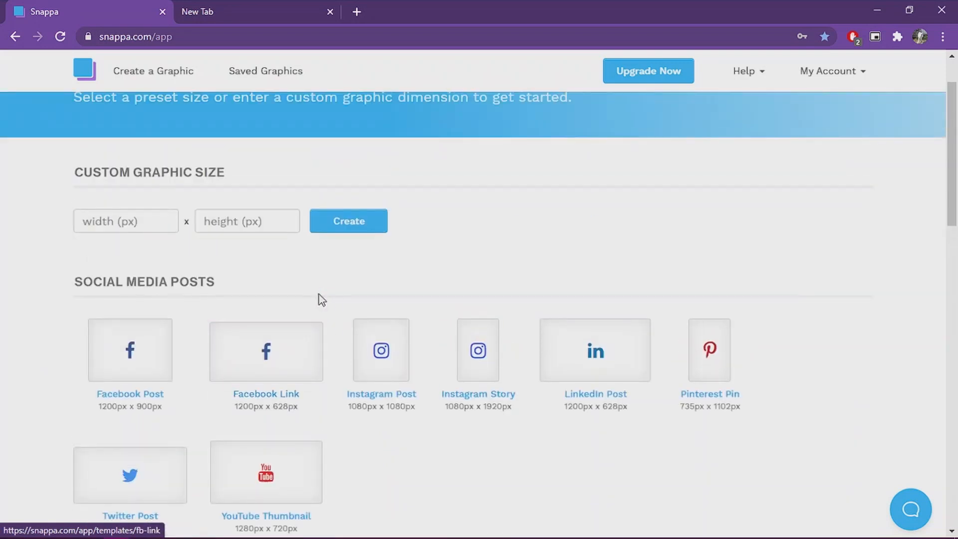
pyautogui.click(132, 230)
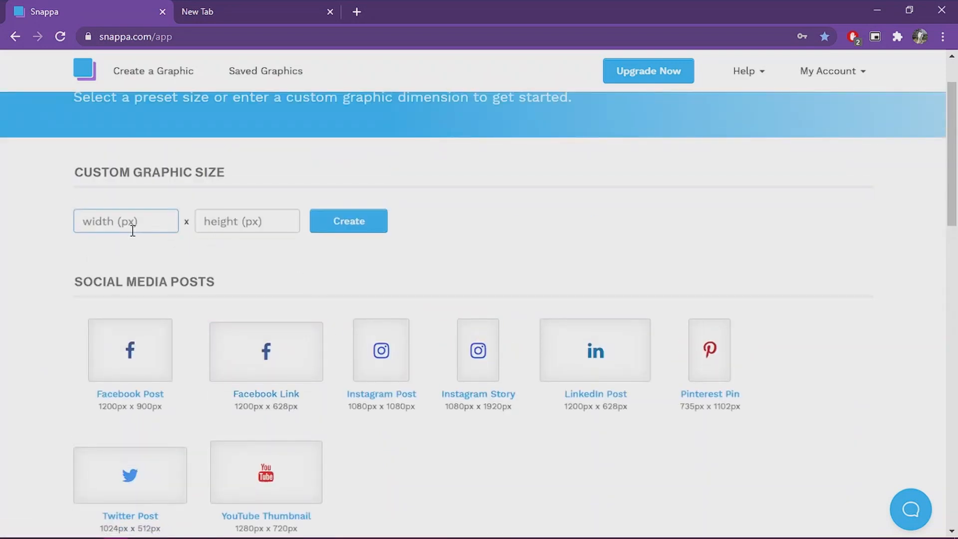
pyautogui.scroll(-2, 396, 385)
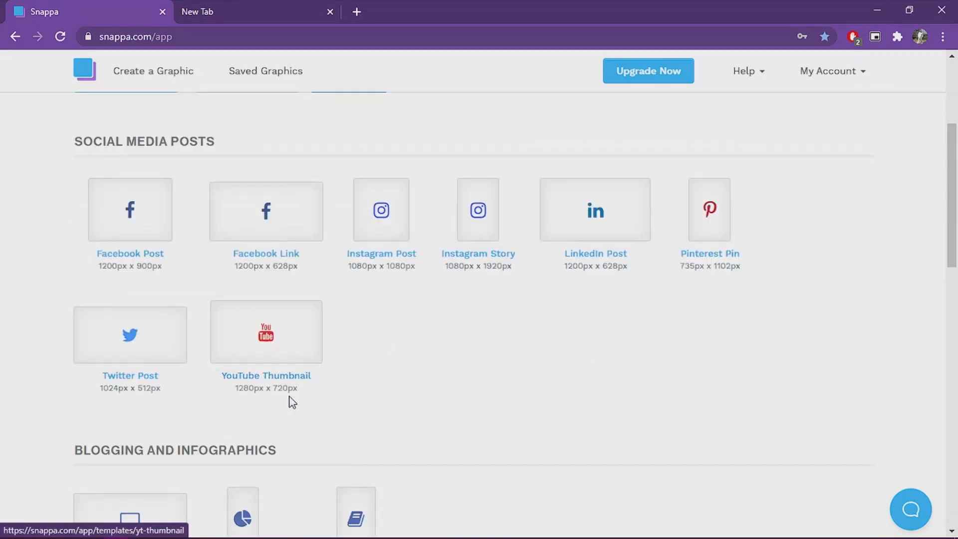
pyautogui.scroll(3, 259, 379)
# Step: Create a custom graphic sized 1920 x 1080 px
pyautogui.click(175, 184)
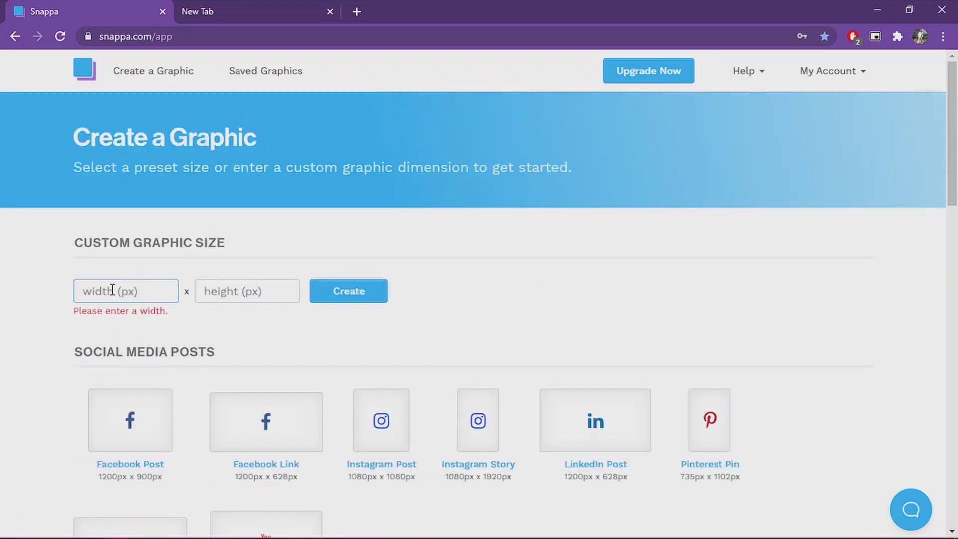
pyautogui.write('19')
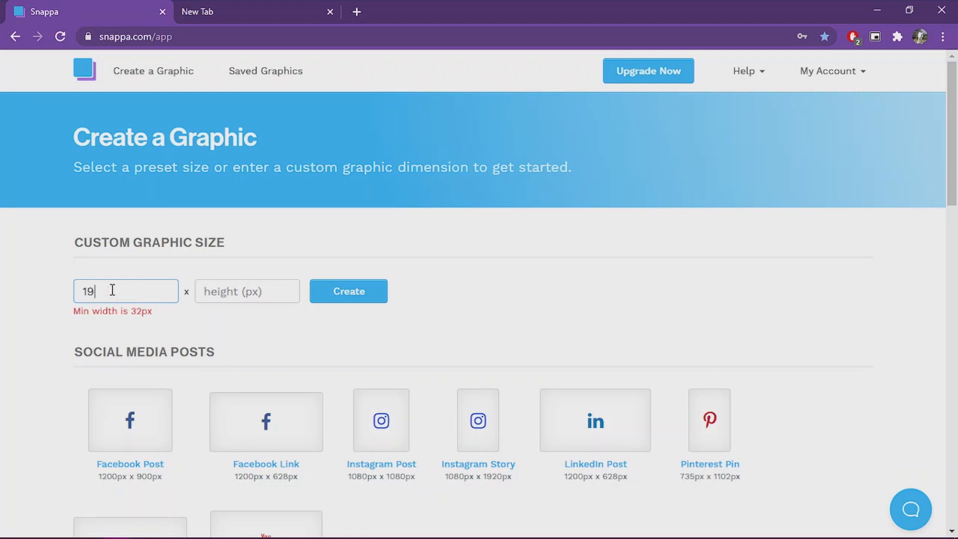
pyautogui.write('20')
pyautogui.click(244, 290)
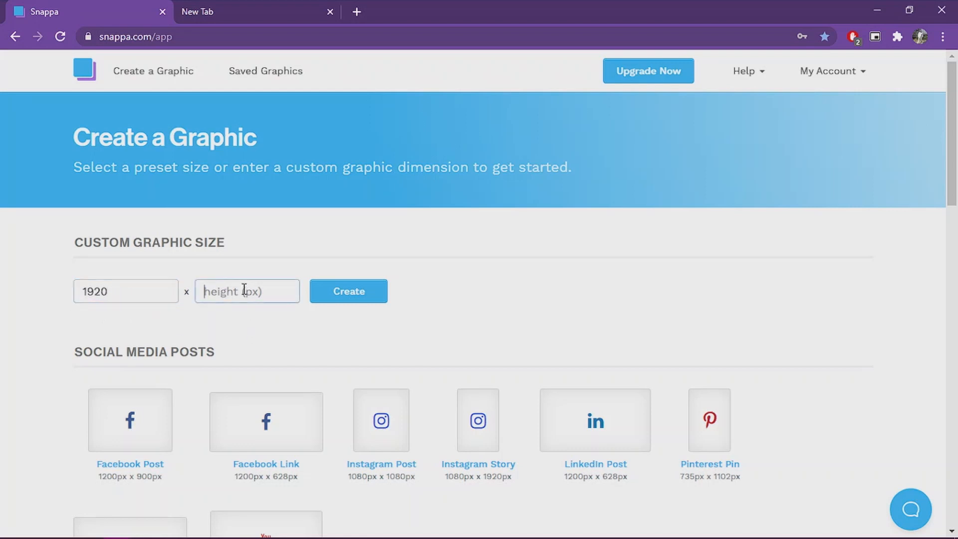
pyautogui.write('1080')
pyautogui.scroll(-4, 240, 293)
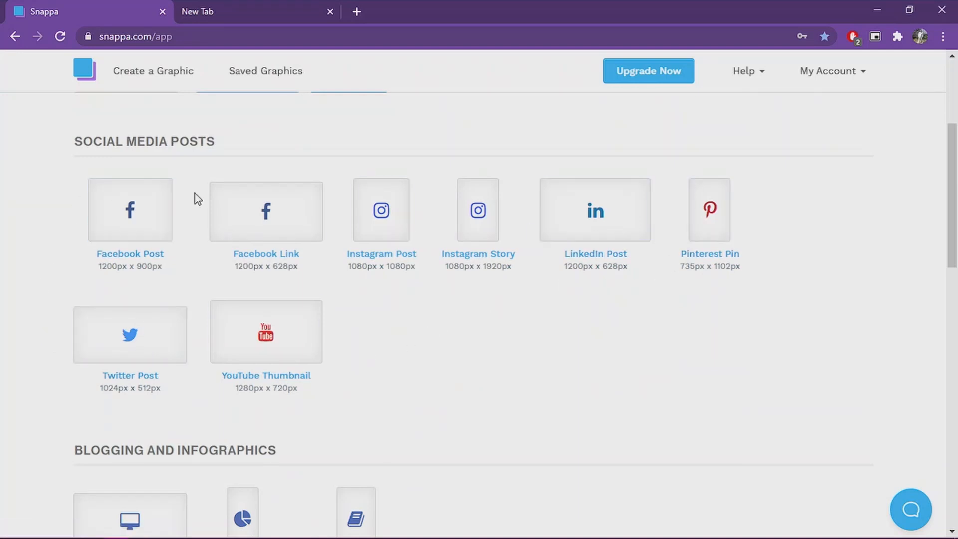
pyautogui.scroll(4, 360, 253)
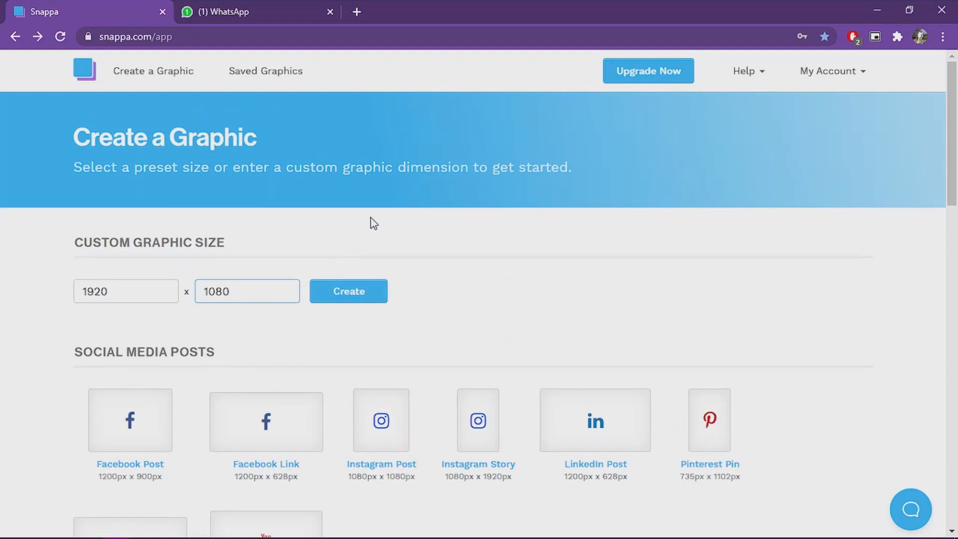
pyautogui.click(366, 295)
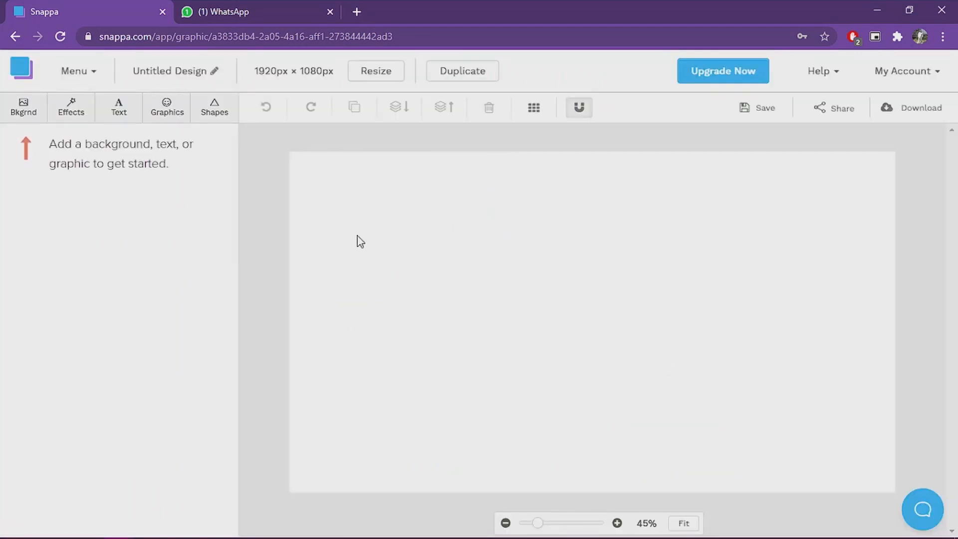
# Step: Upload the image file thumb from the youtube work emails folder to Graphics uploads
pyautogui.click(167, 110)
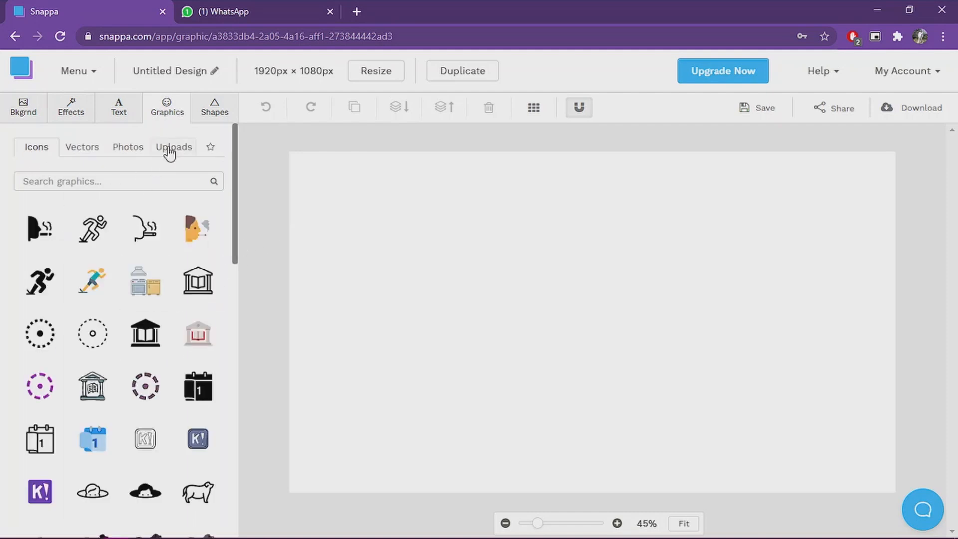
pyautogui.click(170, 147)
pyautogui.click(150, 205)
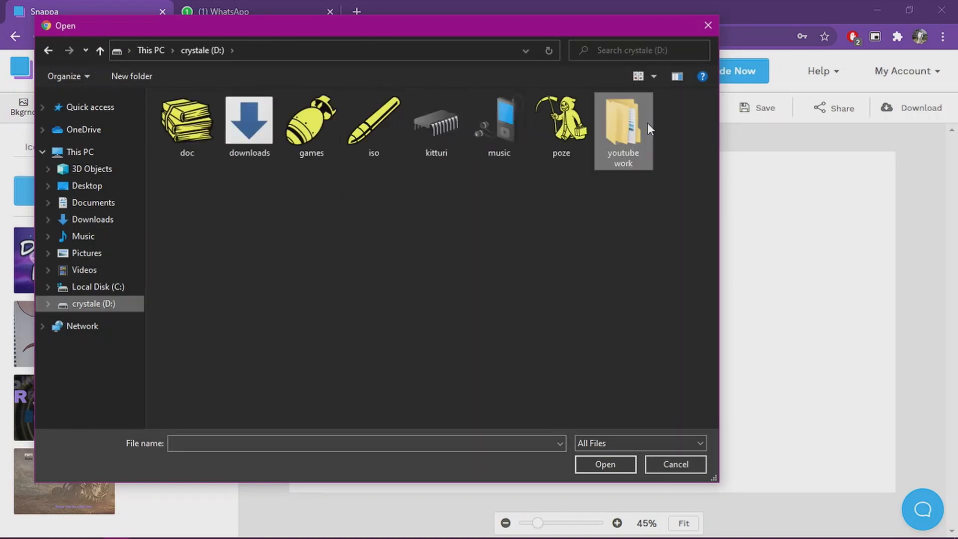
pyautogui.doubleClick(647, 124)
pyautogui.click(276, 203)
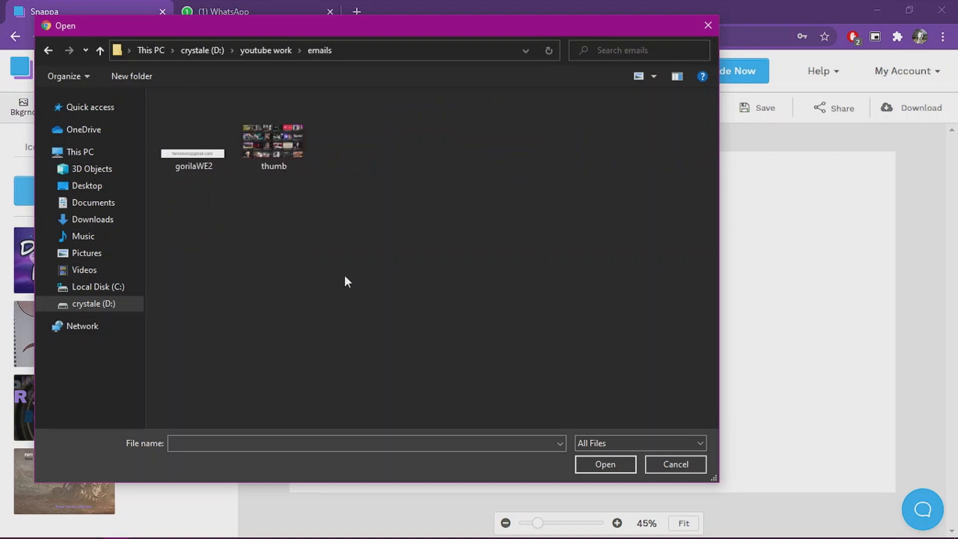
pyautogui.click(293, 142)
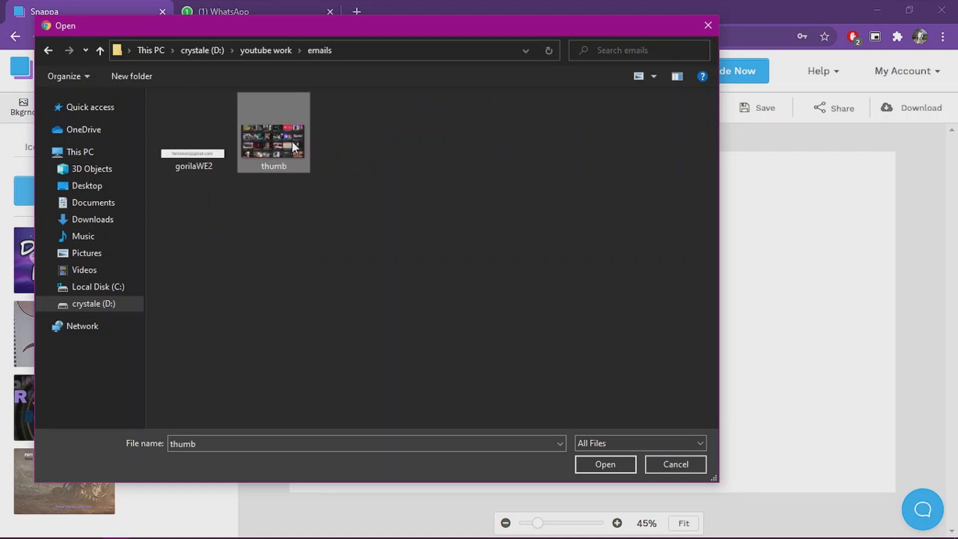
pyautogui.click(619, 463)
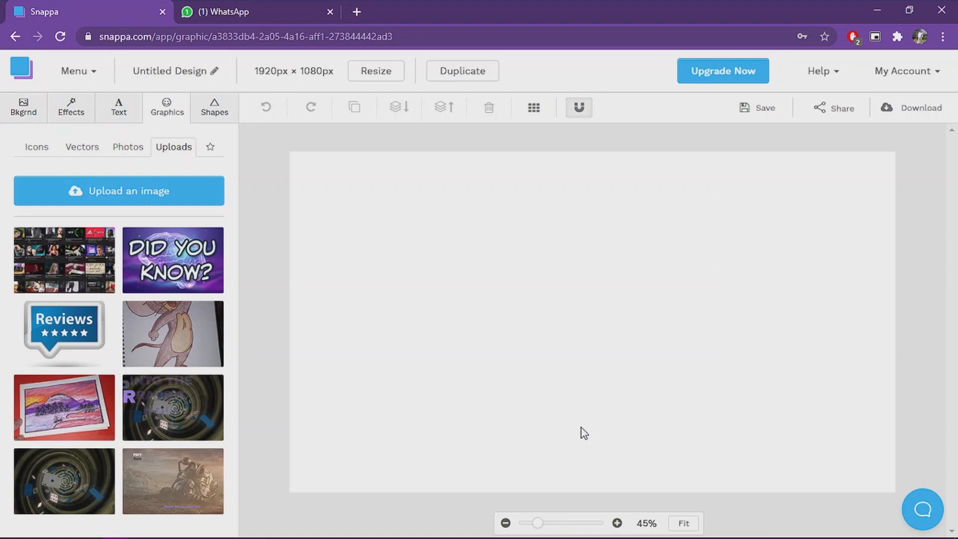
# Step: Add the uploaded thumb image to the canvas, rotating it diagonally and enlarging it
pyautogui.click(64, 259)
pyautogui.moveTo(592, 223); pyautogui.dragTo(651, 240)
pyautogui.moveTo(516, 169); pyautogui.dragTo(435, 15)
pyautogui.moveTo(811, 281); pyautogui.dragTo(952, 302)
pyautogui.moveTo(593, 323); pyautogui.dragTo(656, 373)
pyautogui.moveTo(365, 257); pyautogui.dragTo(228, 239)
pyautogui.moveTo(559, 260); pyautogui.dragTo(323, 196)
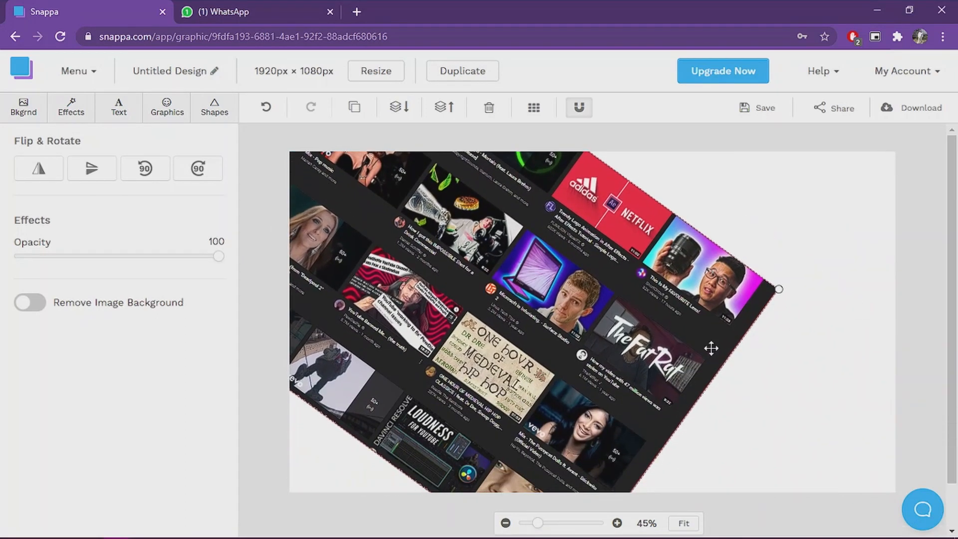
# Step: Resize and reposition the rotated image so it covers the whole canvas
pyautogui.moveTo(778, 291); pyautogui.dragTo(941, 301)
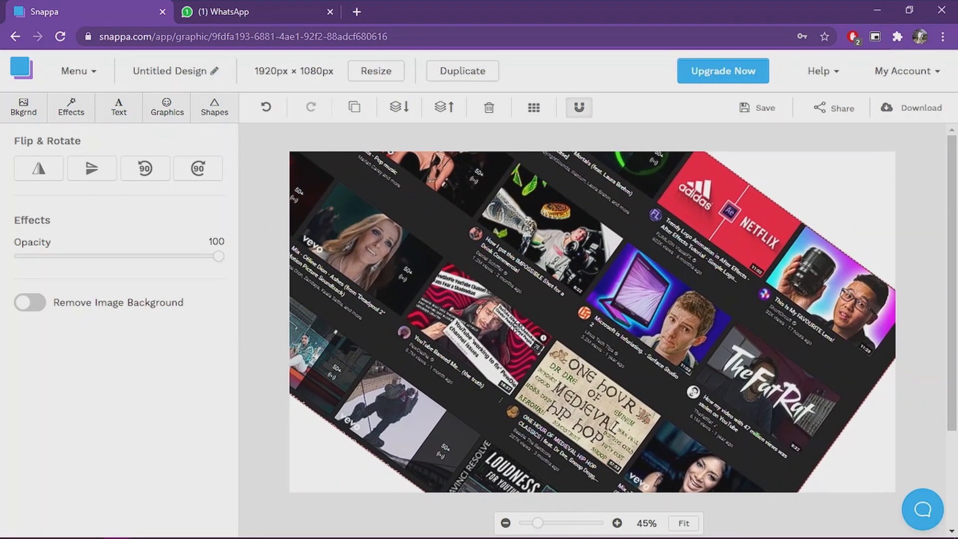
pyautogui.moveTo(558, 331); pyautogui.dragTo(447, 289)
pyautogui.moveTo(813, 262); pyautogui.dragTo(950, 276)
pyautogui.moveTo(729, 273); pyautogui.dragTo(717, 98)
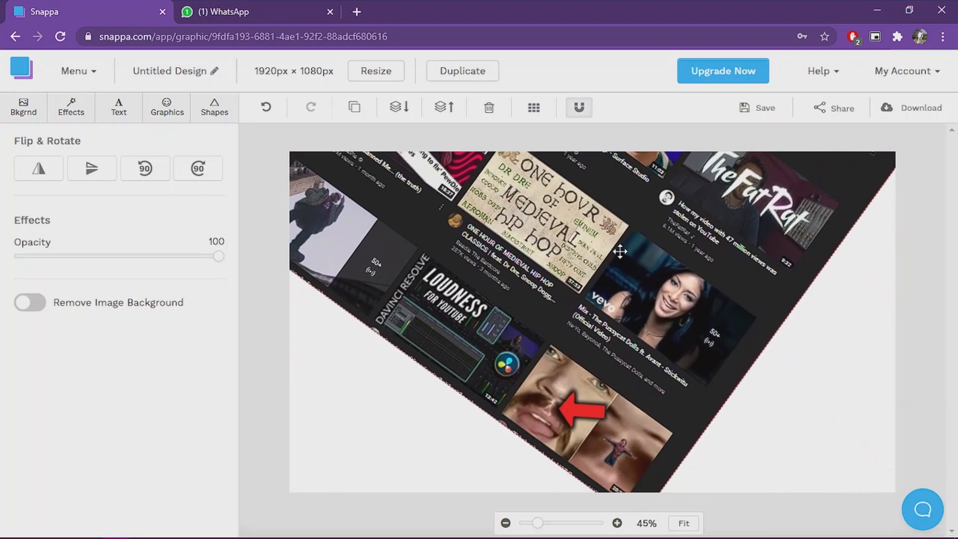
pyautogui.moveTo(684, 244); pyautogui.dragTo(787, 163)
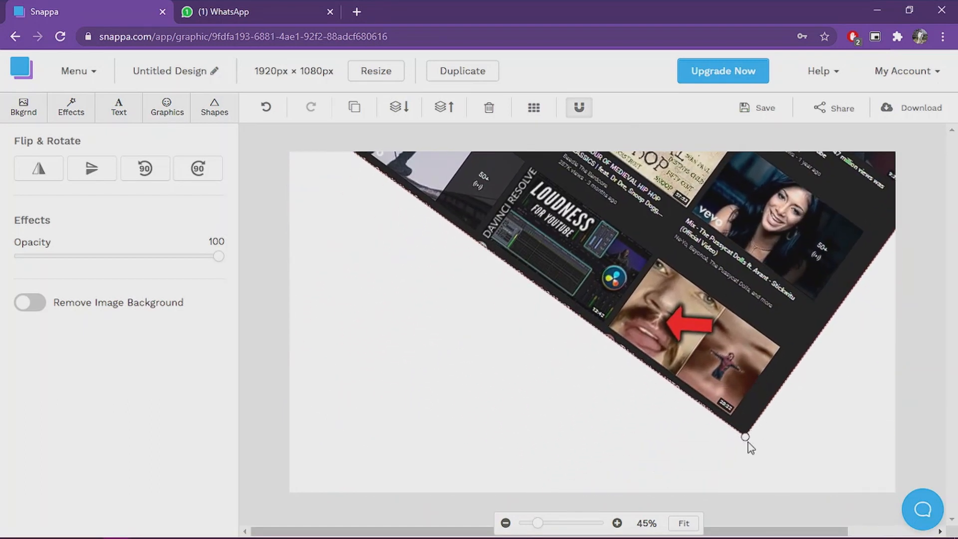
pyautogui.moveTo(746, 434); pyautogui.dragTo(799, 536)
pyautogui.moveTo(686, 208); pyautogui.dragTo(485, 82)
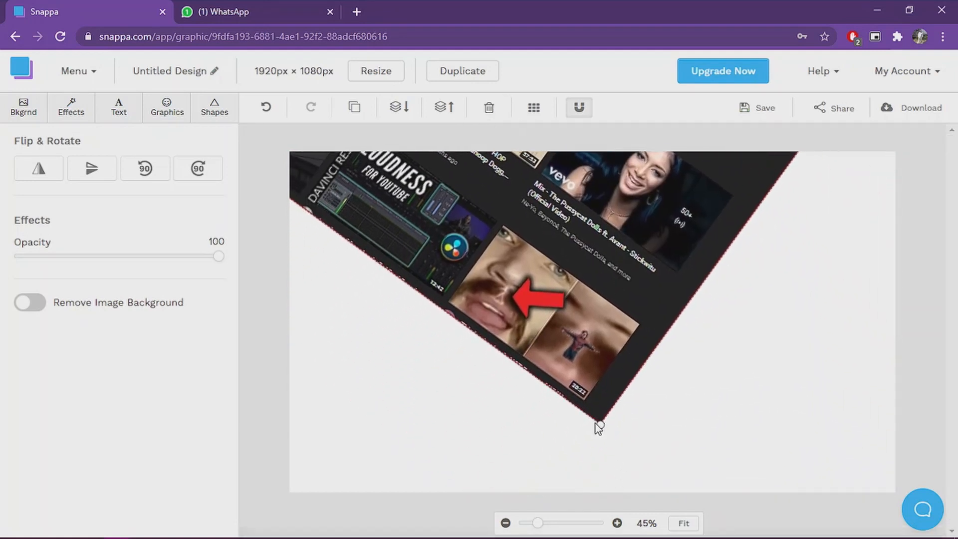
pyautogui.moveTo(602, 428); pyautogui.dragTo(709, 536)
pyautogui.moveTo(617, 167); pyautogui.dragTo(349, 214)
pyautogui.moveTo(715, 218); pyautogui.dragTo(930, 223)
pyautogui.moveTo(468, 248); pyautogui.dragTo(705, 394)
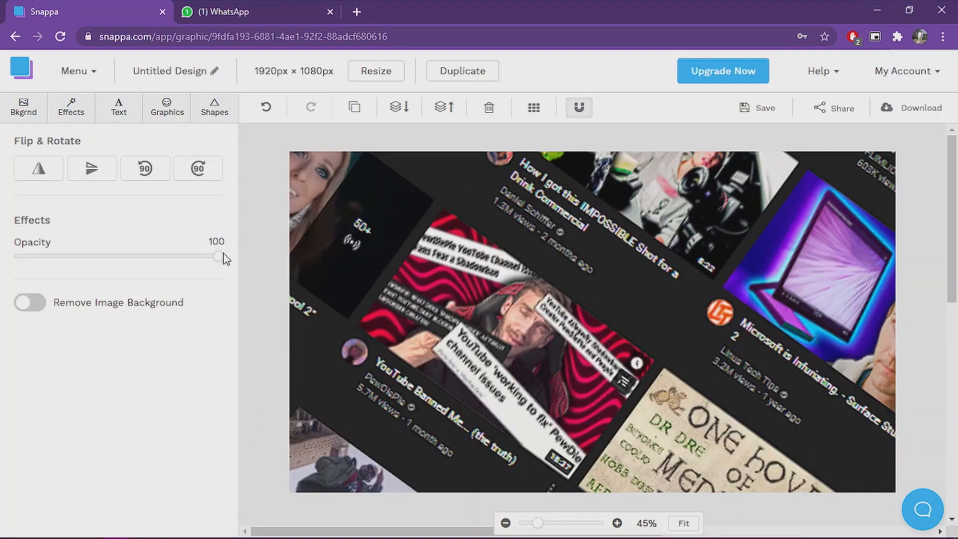
# Step: Set the image opacity to 57 and shift it slightly down and right
pyautogui.moveTo(222, 263); pyautogui.dragTo(136, 261)
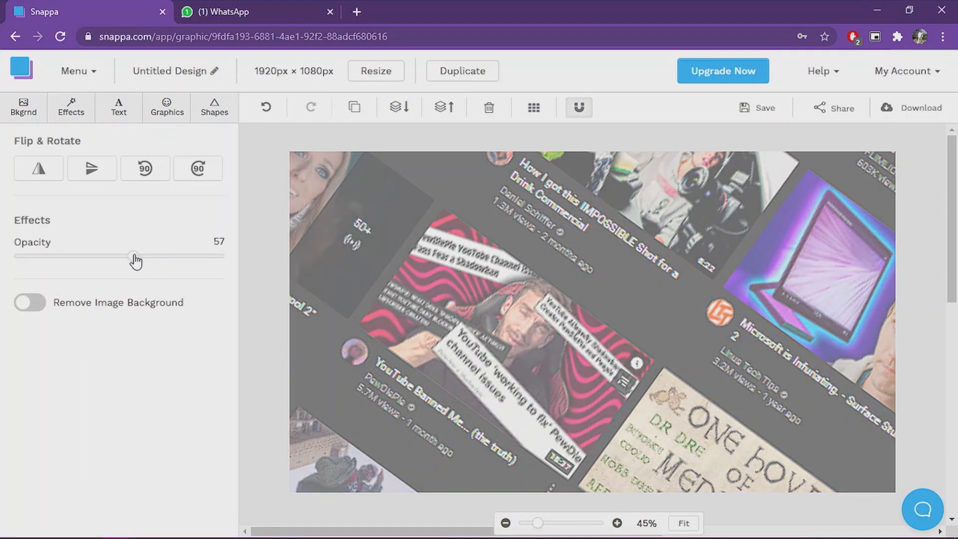
pyautogui.moveTo(599, 278); pyautogui.dragTo(661, 334)
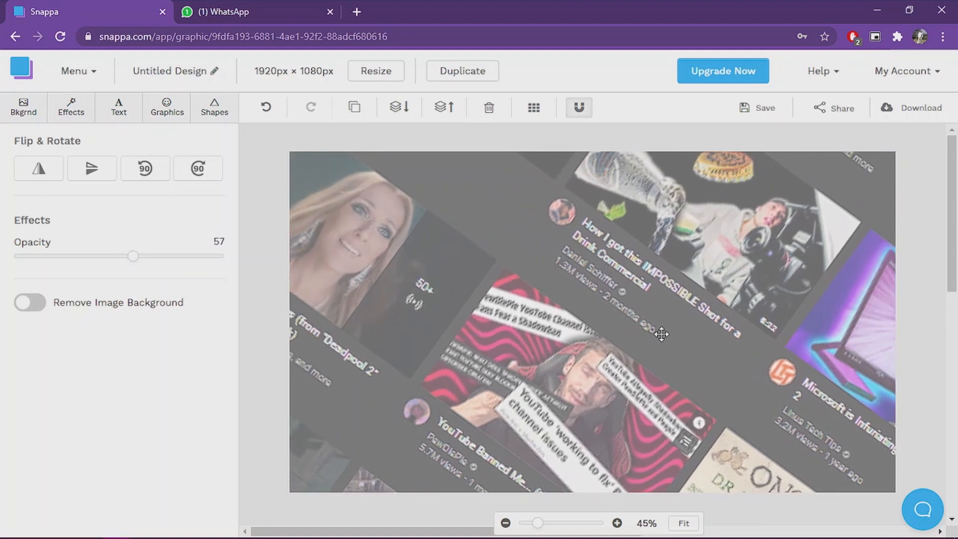
# Step: Apply a purple gradient pattern as the canvas background
pyautogui.click(120, 110)
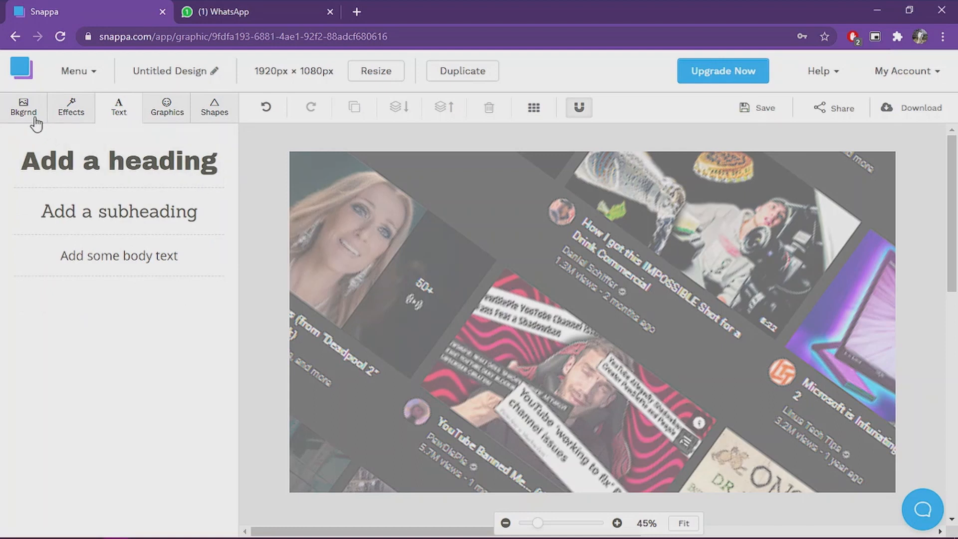
pyautogui.click(15, 119)
pyautogui.click(82, 173)
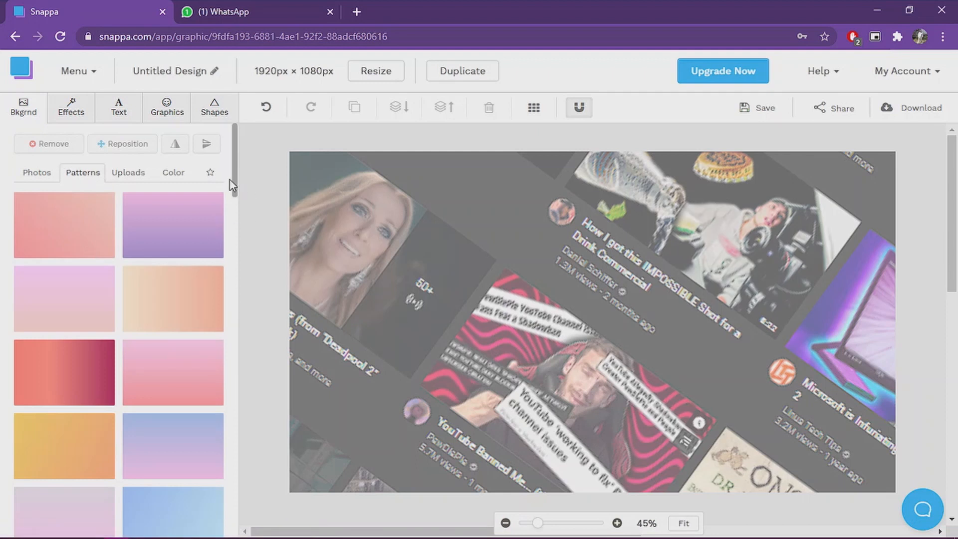
pyautogui.moveTo(234, 187); pyautogui.dragTo(235, 257)
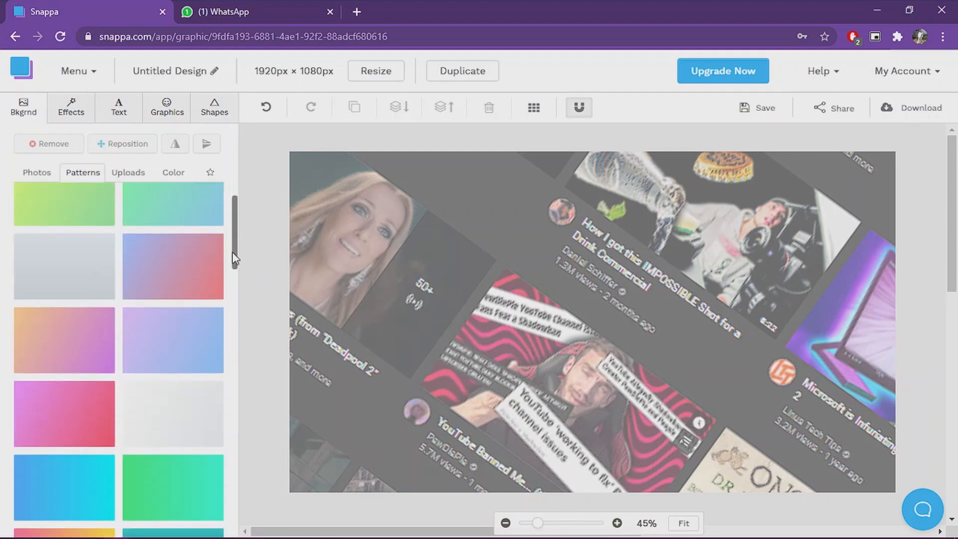
pyautogui.click(67, 244)
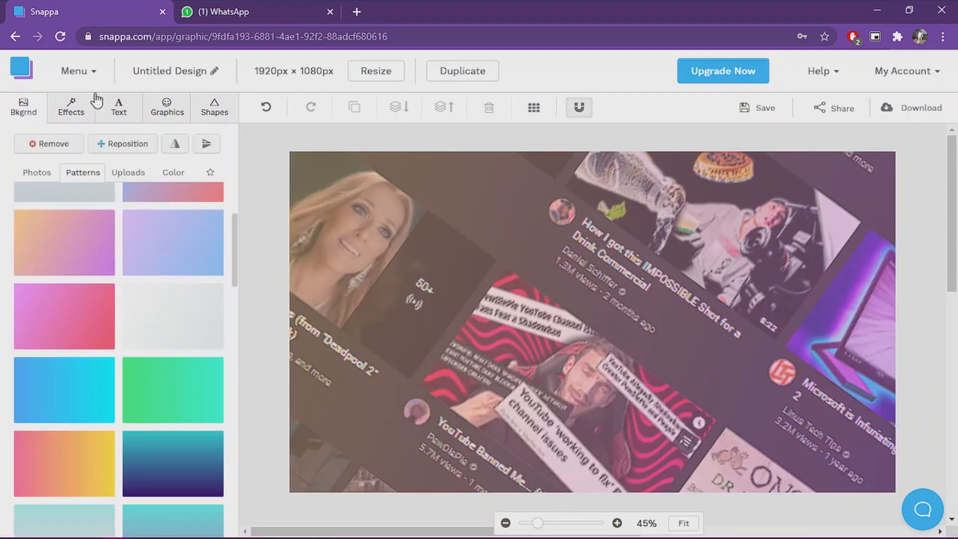
# Step: Add a heading near the upper left and replace its text with 'How to Make a Thumbnail - Quick and Easy'
pyautogui.click(118, 112)
pyautogui.click(124, 158)
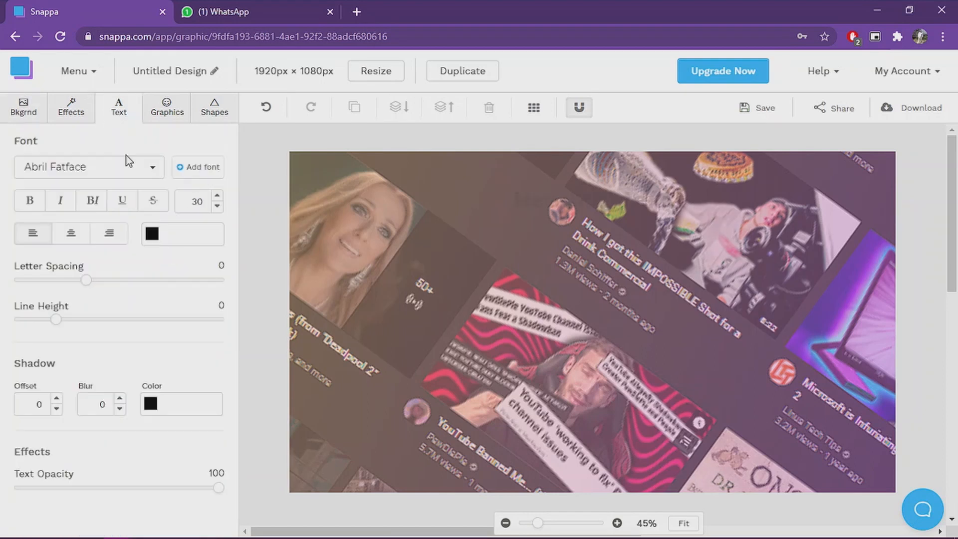
pyautogui.moveTo(617, 324); pyautogui.dragTo(461, 206)
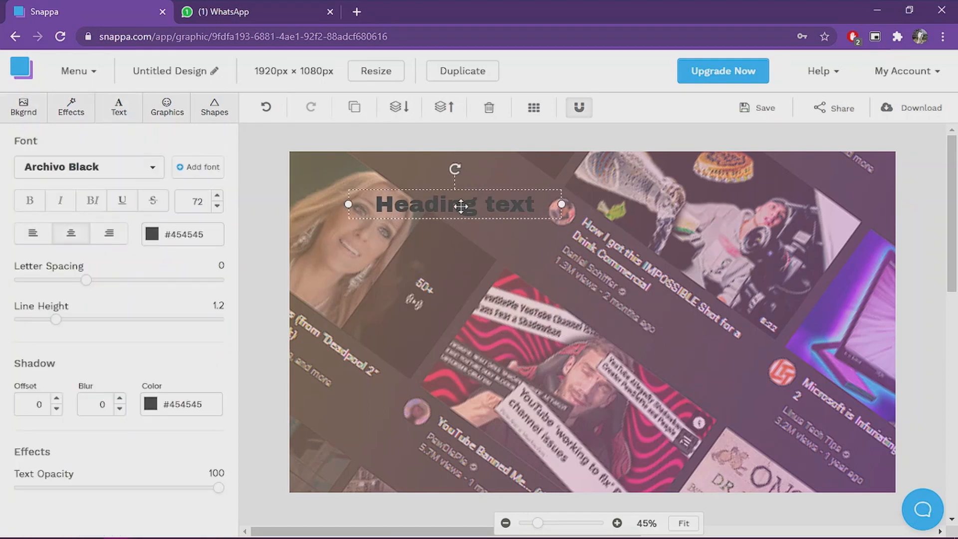
pyautogui.doubleClick(461, 206)
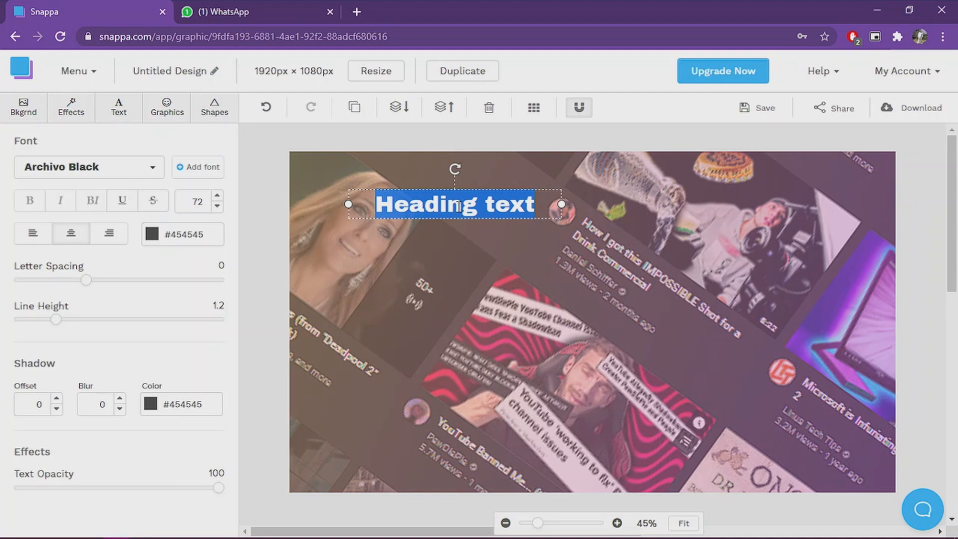
pyautogui.write('How to Make a Thumbnail - Quick and Easy')
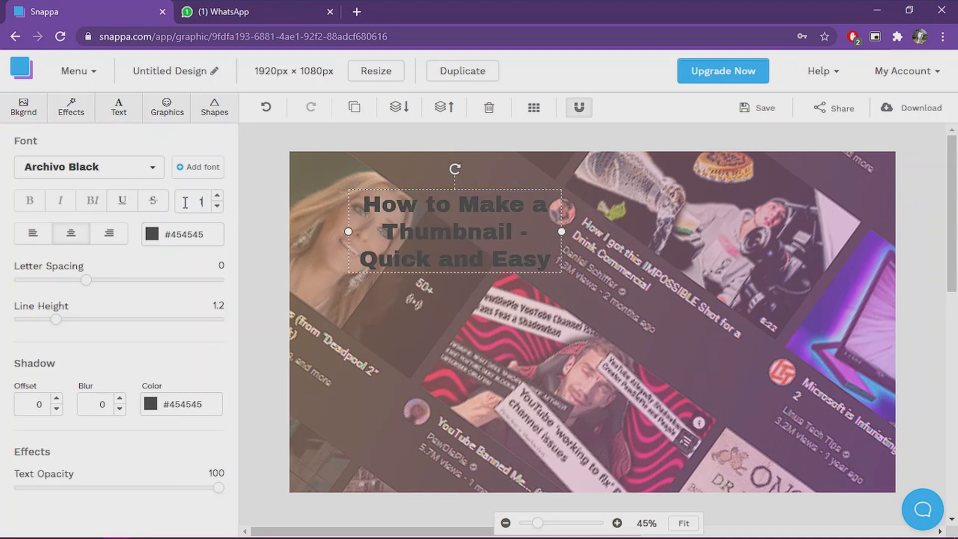
# Step: Set the heading's font size to 150
pyautogui.click(243, 214)
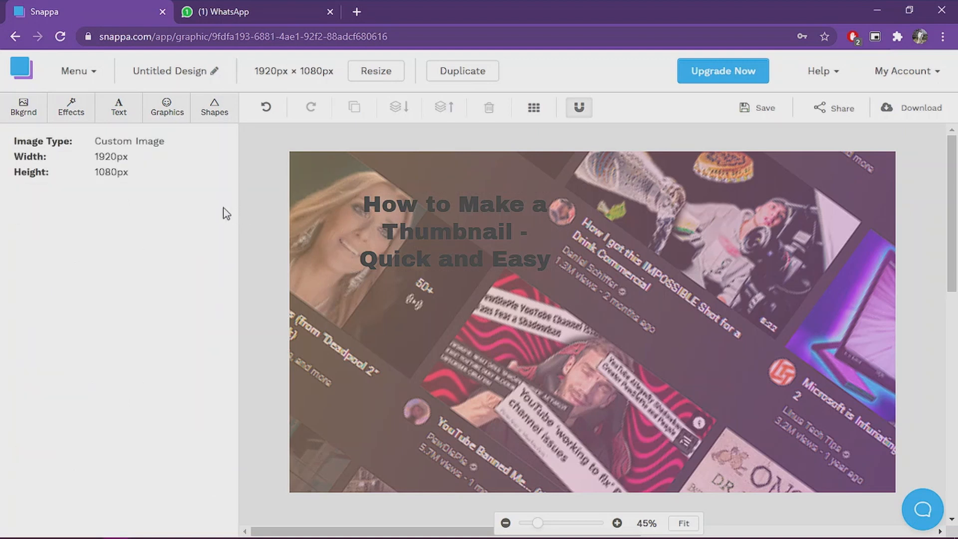
pyautogui.click(120, 113)
pyautogui.click(445, 234)
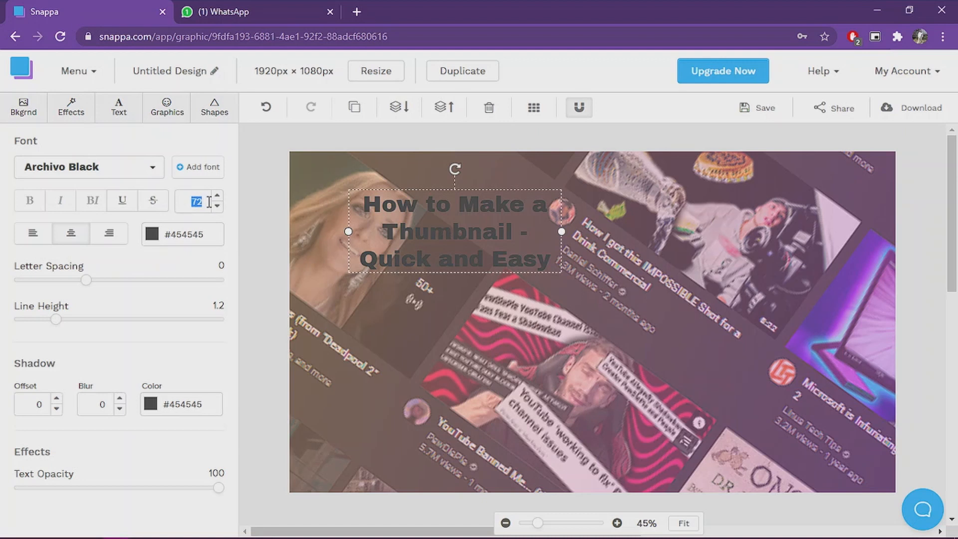
pyautogui.click(228, 220)
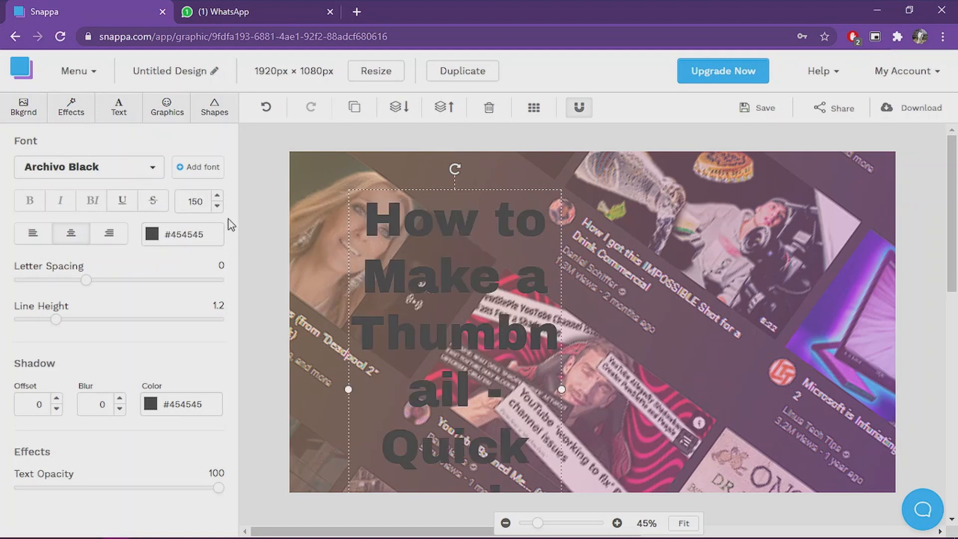
# Step: Widen the heading's text box and move it to the upper left so the title fits on three lines
pyautogui.moveTo(563, 391); pyautogui.dragTo(750, 362)
pyautogui.moveTo(624, 335); pyautogui.dragTo(572, 317)
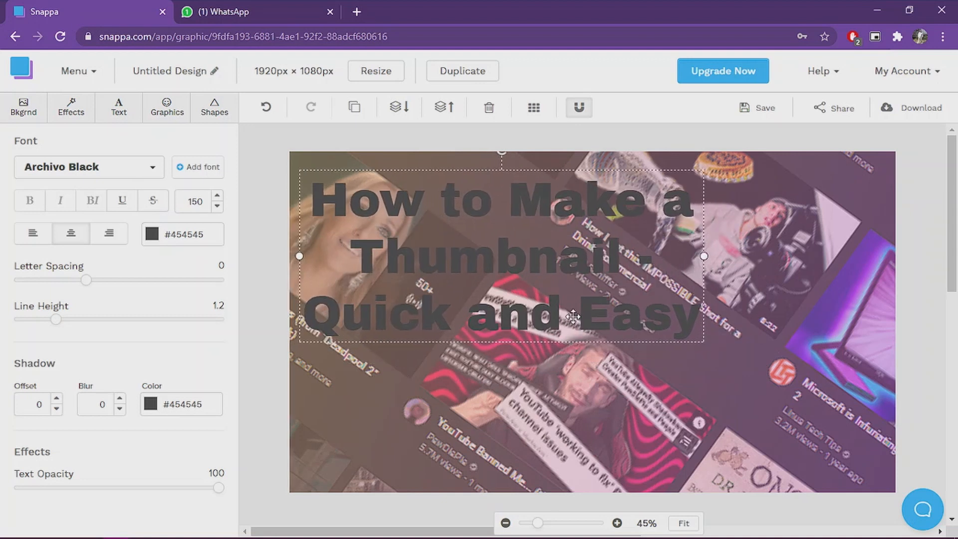
# Step: Change the heading's text colour to purple #967adc
pyautogui.click(157, 241)
pyautogui.click(259, 348)
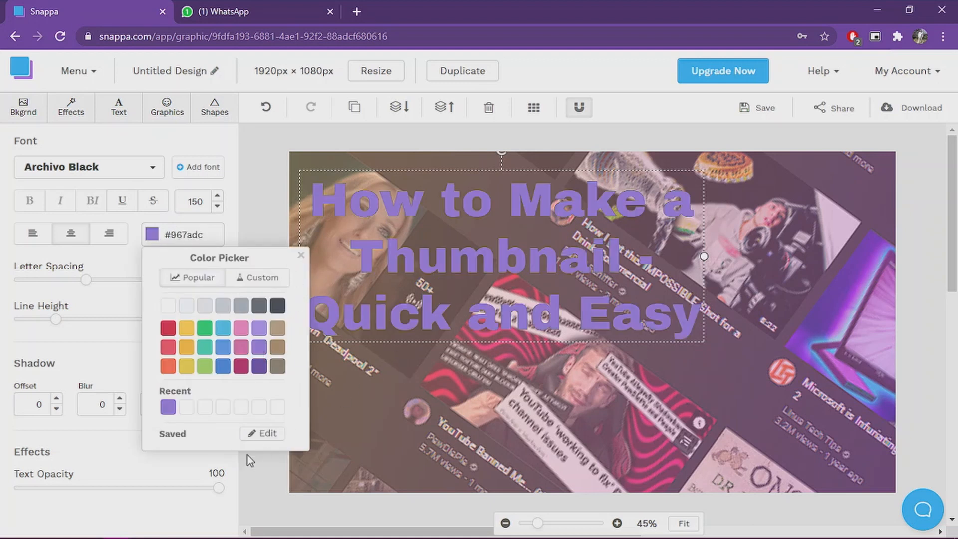
pyautogui.click(308, 369)
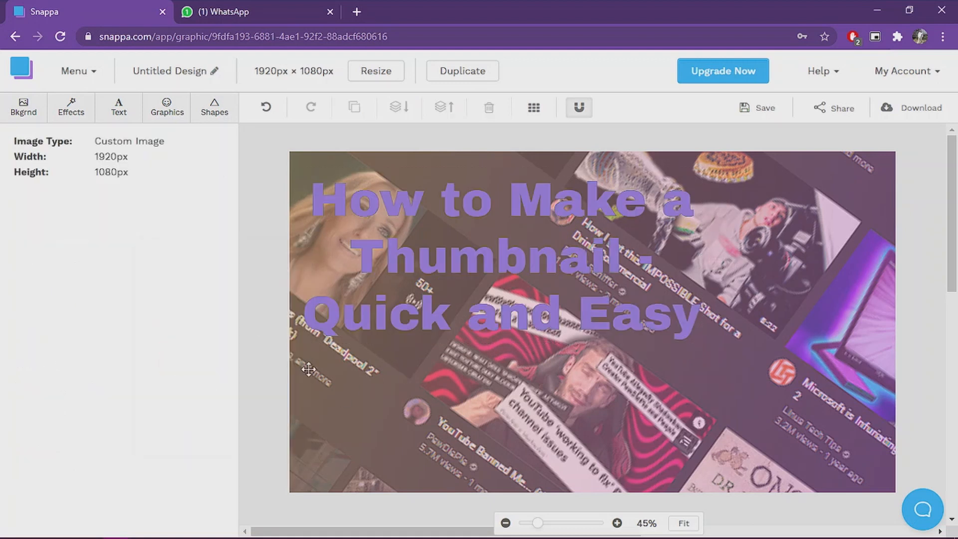
# Step: Add a square shape and stretch it into a horizontal bar across the heading's first line
pyautogui.click(213, 110)
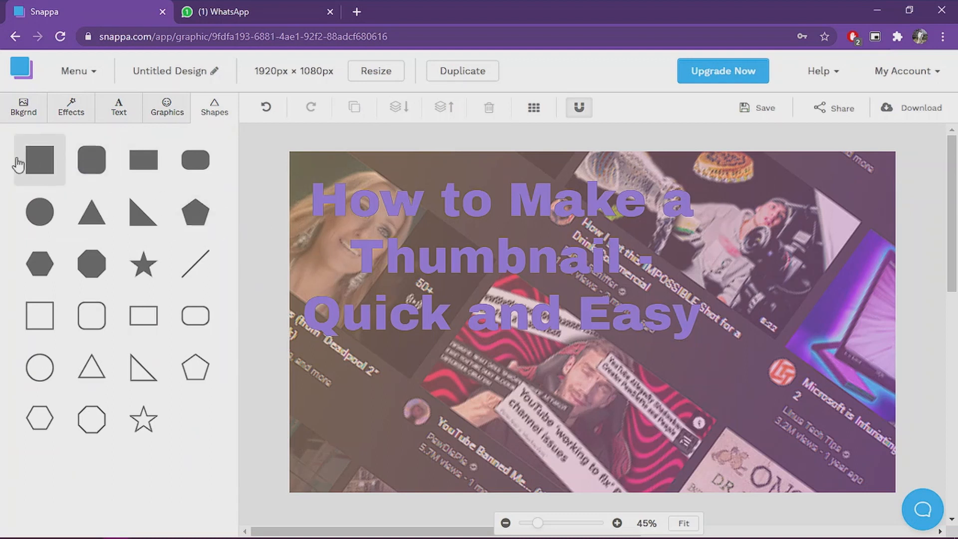
pyautogui.click(48, 167)
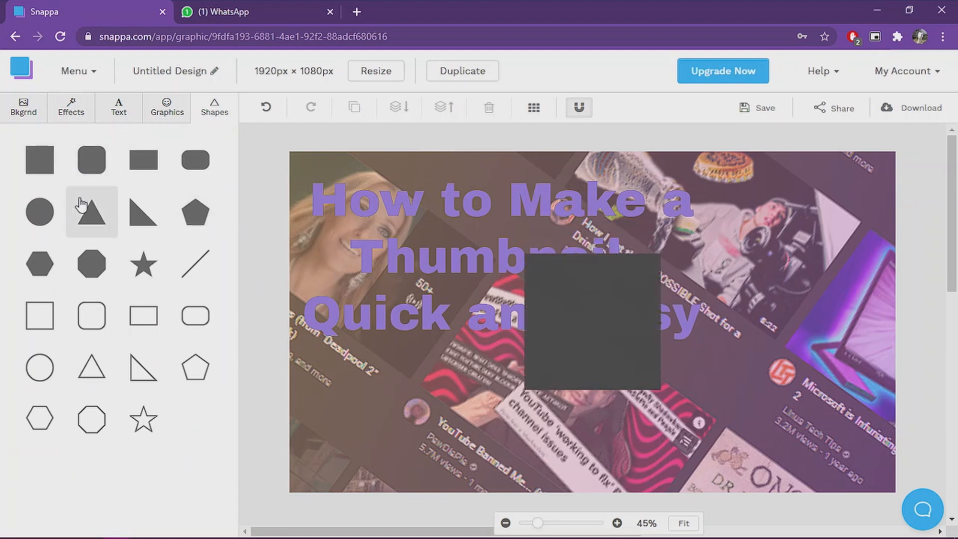
pyautogui.click(571, 319)
pyautogui.moveTo(661, 324); pyautogui.dragTo(872, 324)
pyautogui.moveTo(523, 324); pyautogui.dragTo(325, 324)
pyautogui.moveTo(599, 391); pyautogui.dragTo(597, 347)
pyautogui.moveTo(646, 308); pyautogui.dragTo(615, 194)
pyautogui.moveTo(325, 201); pyautogui.dragTo(309, 202)
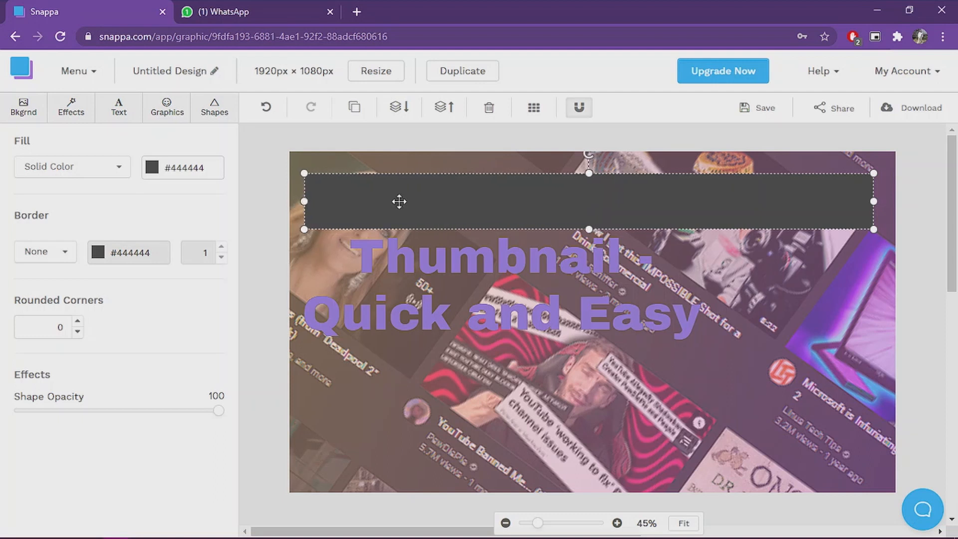
pyautogui.moveTo(875, 200); pyautogui.dragTo(703, 199)
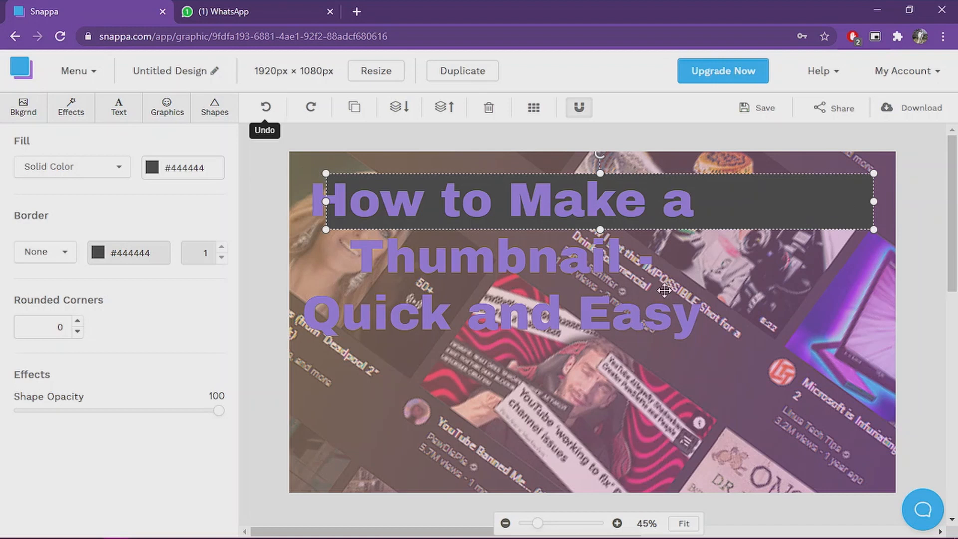
# Step: Set the bar's fill colour to light grey #e6e9ed
pyautogui.click(152, 169)
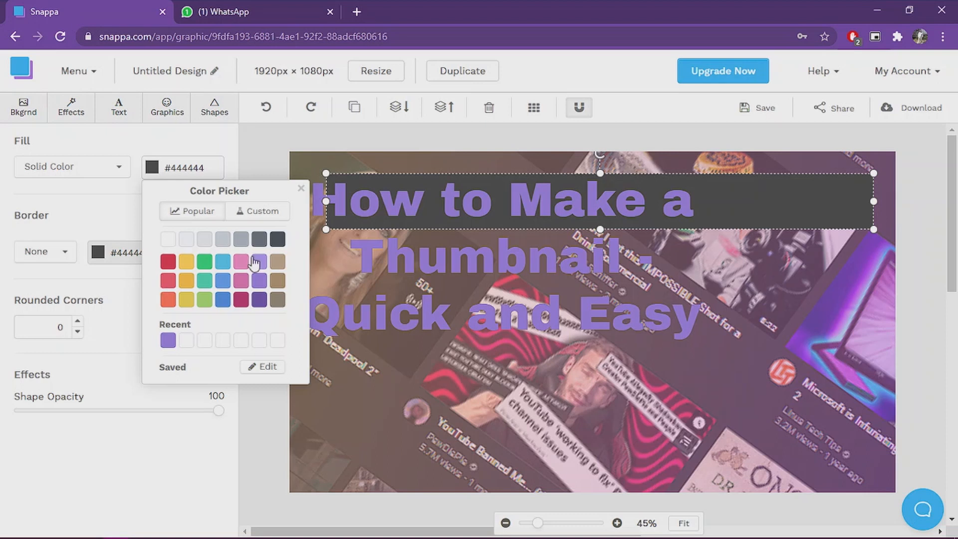
pyautogui.click(204, 239)
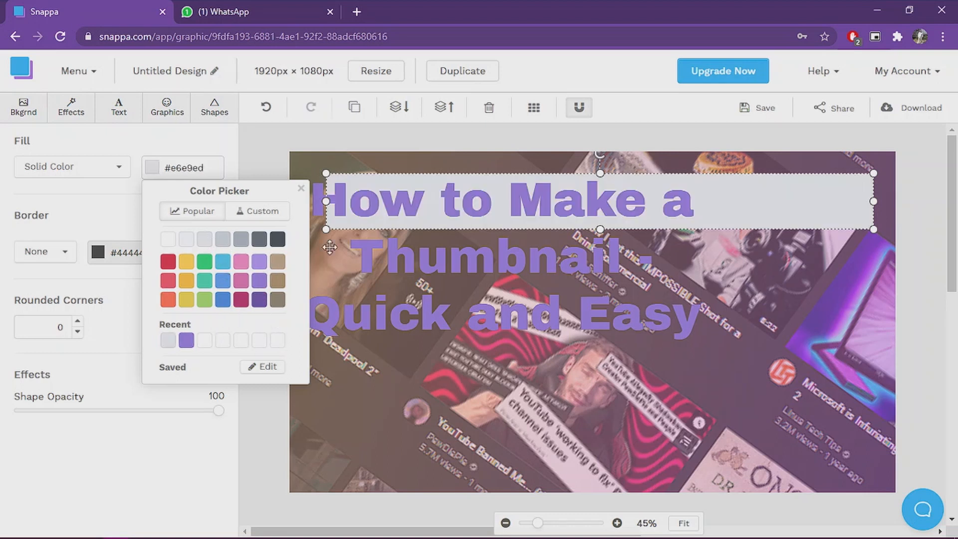
pyautogui.click(264, 155)
# Step: Fit the light grey bar snugly behind the 'How to Make a' line
pyautogui.moveTo(753, 211)
pyautogui.mouseDown()
pyautogui.moveTo(719, 209)
pyautogui.moveTo(738, 203)
pyautogui.mouseUp()
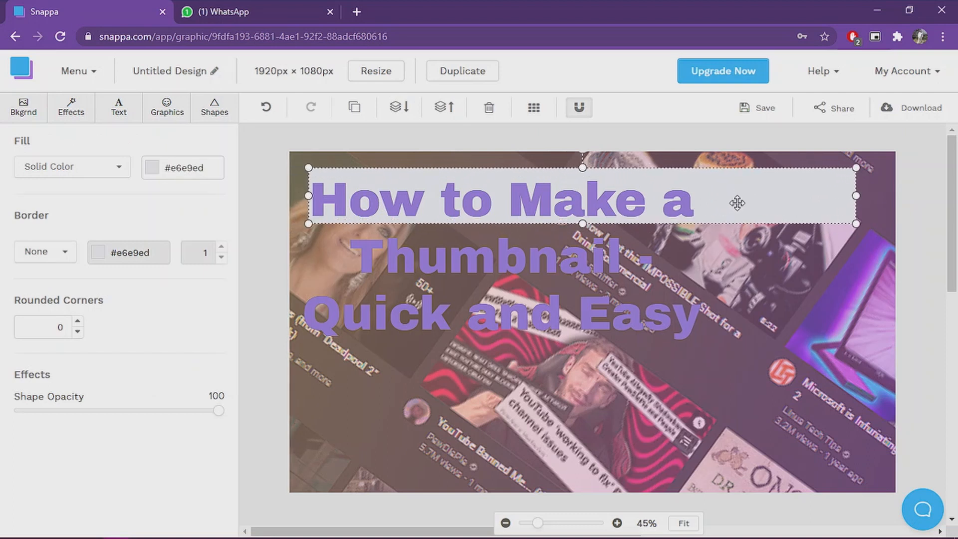
pyautogui.moveTo(860, 197); pyautogui.dragTo(697, 194)
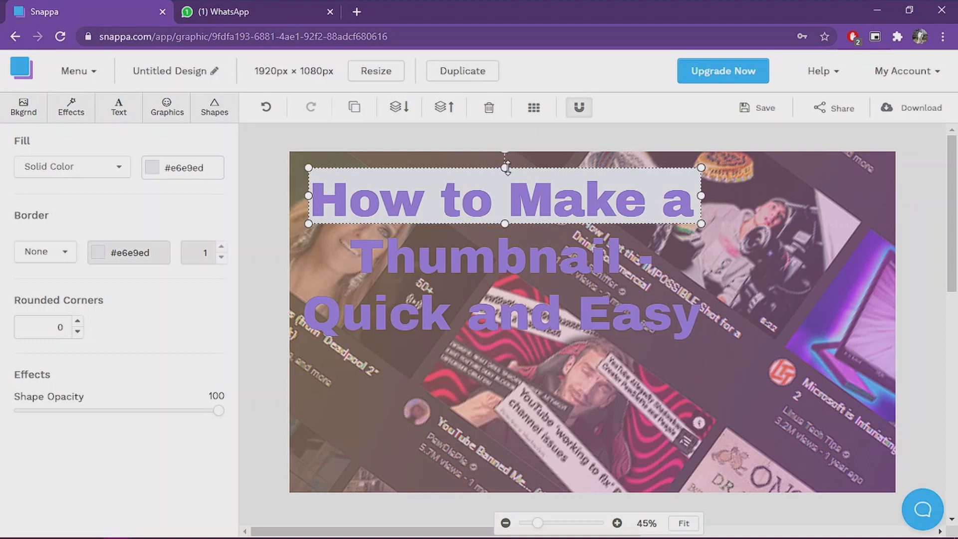
pyautogui.moveTo(506, 168); pyautogui.dragTo(505, 176)
pyautogui.click(720, 252)
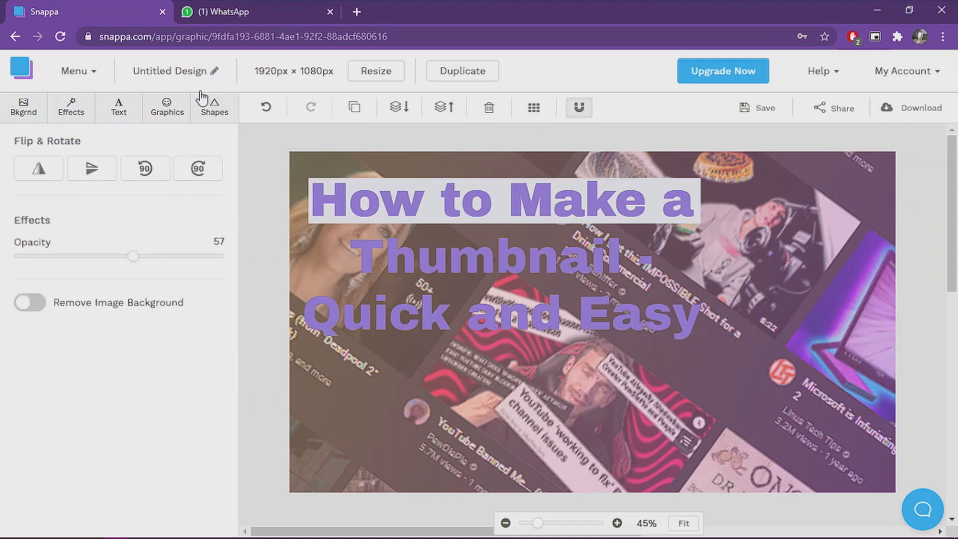
# Step: Add a rounded square shape and resize it into a dark bar behind the heading's second line
pyautogui.click(216, 114)
pyautogui.click(29, 172)
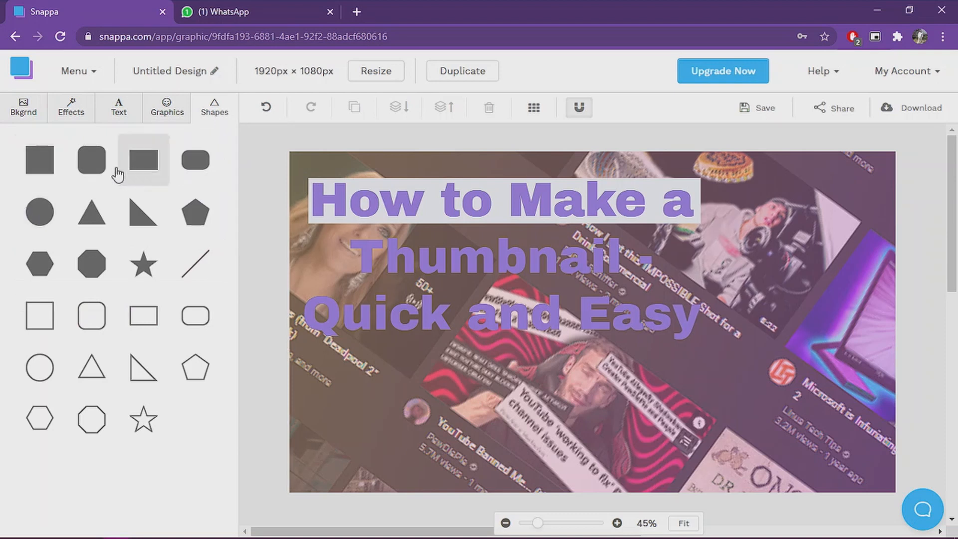
pyautogui.click(633, 307)
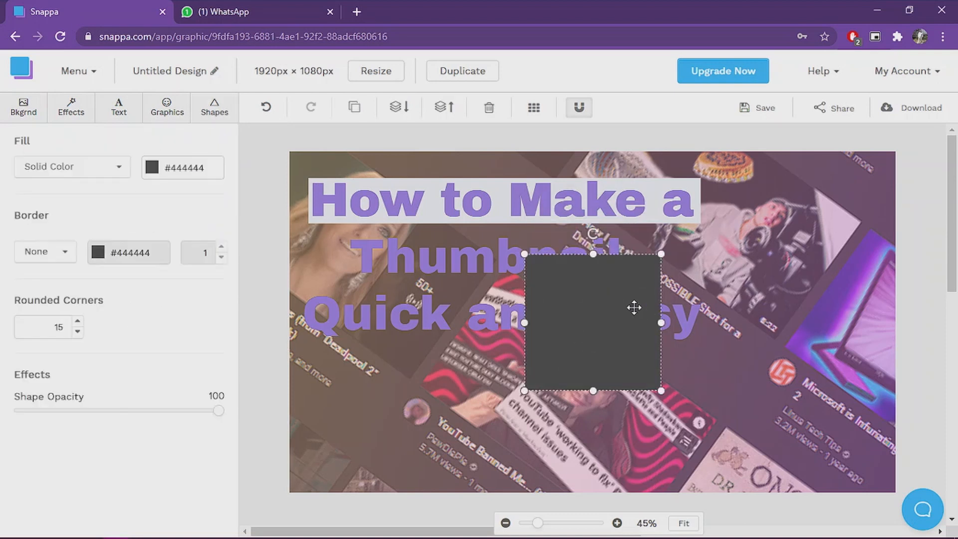
pyautogui.moveTo(663, 322); pyautogui.dragTo(822, 322)
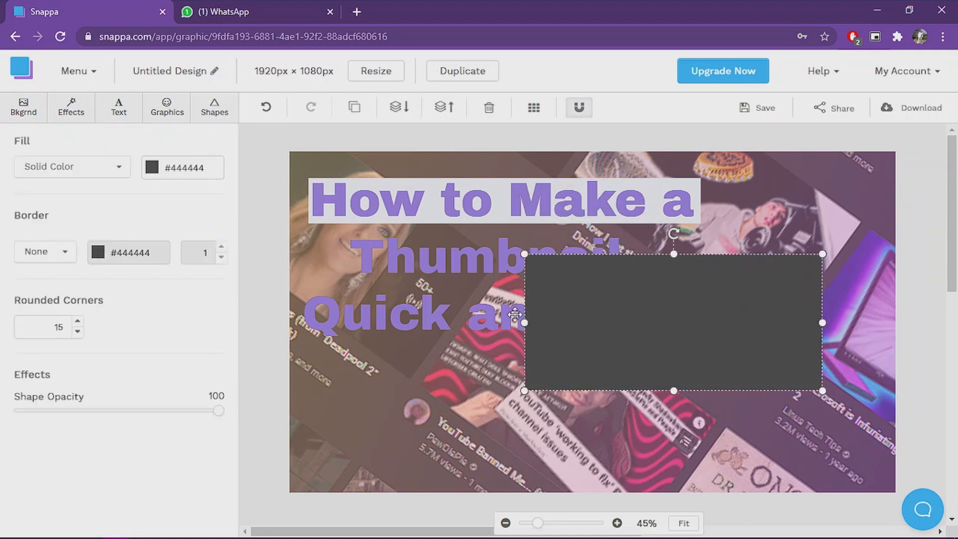
pyautogui.moveTo(526, 322); pyautogui.dragTo(336, 322)
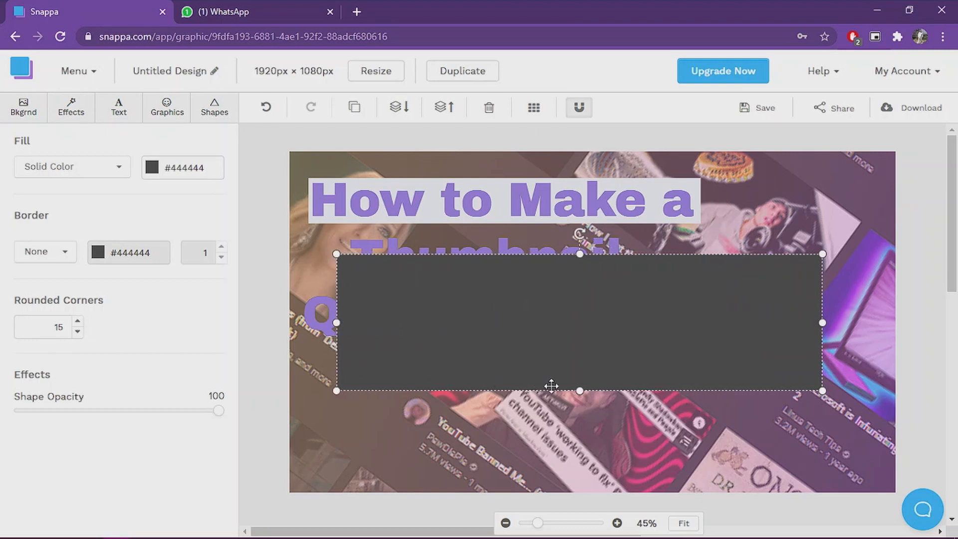
pyautogui.moveTo(580, 390); pyautogui.dragTo(579, 312)
pyautogui.moveTo(633, 283); pyautogui.dragTo(608, 256)
pyautogui.moveTo(797, 254); pyautogui.dragTo(724, 255)
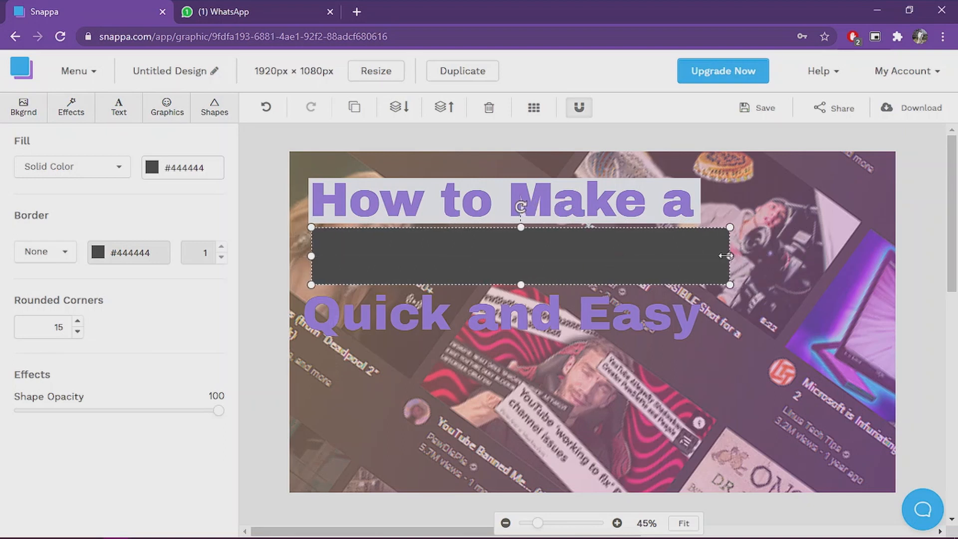
pyautogui.click(155, 168)
pyautogui.click(299, 137)
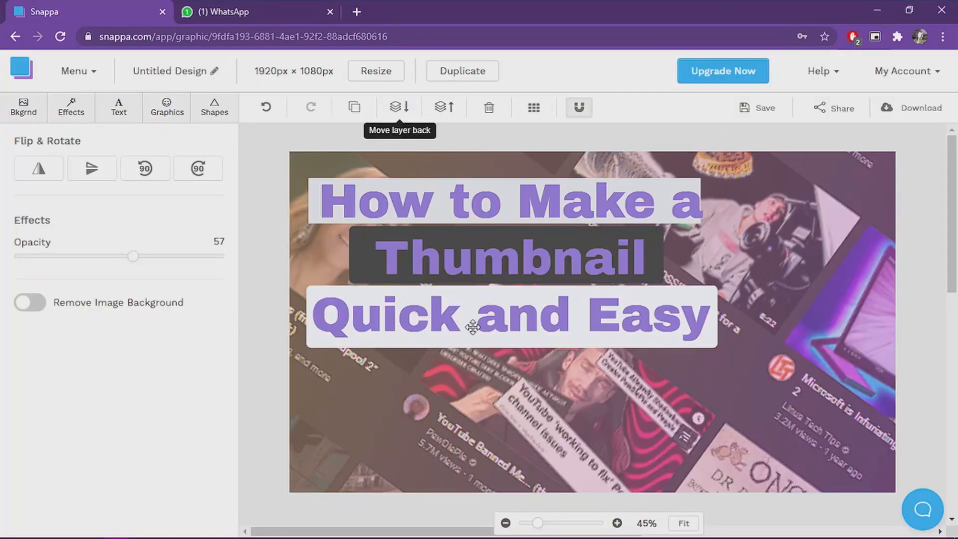
# Step: Move the faded background image forward three layers
pyautogui.click(439, 111)
pyautogui.click(439, 112)
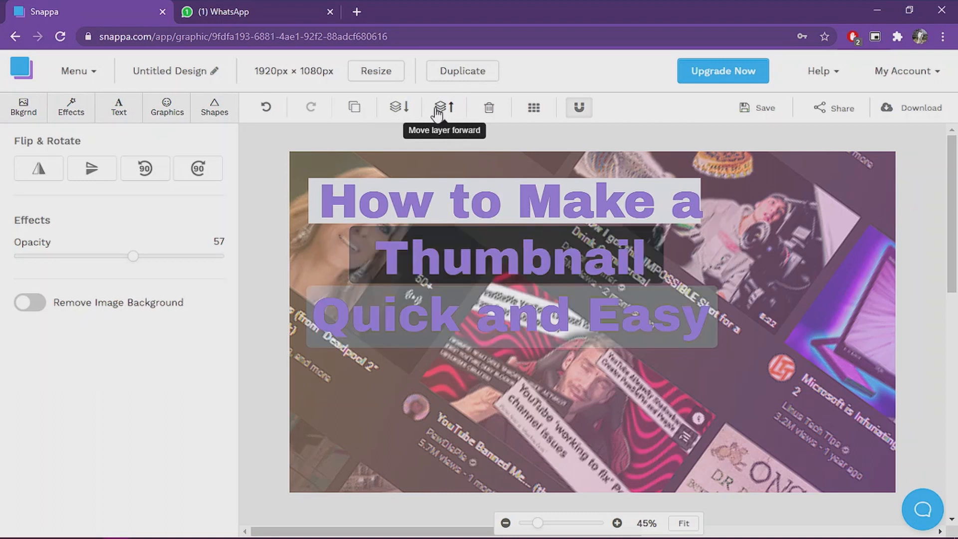
pyautogui.click(439, 112)
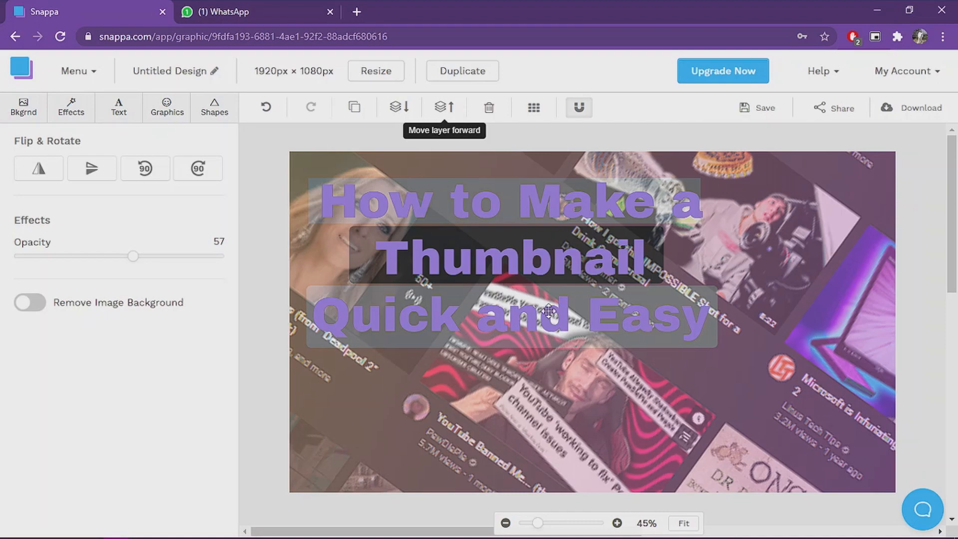
# Step: Open a new browser tab and search Google Images for 'FB image'
pyautogui.hotkey('ctrl', 't')
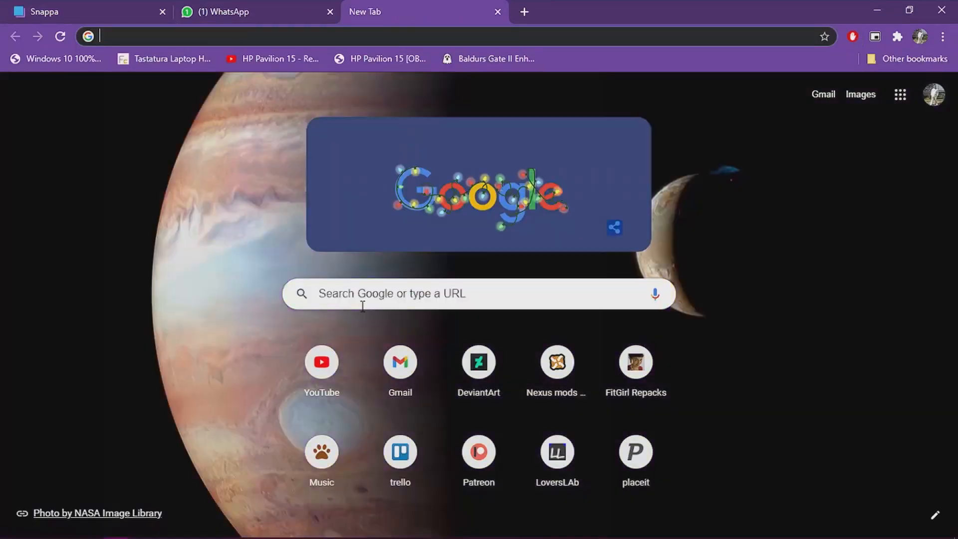
pyautogui.click(358, 302)
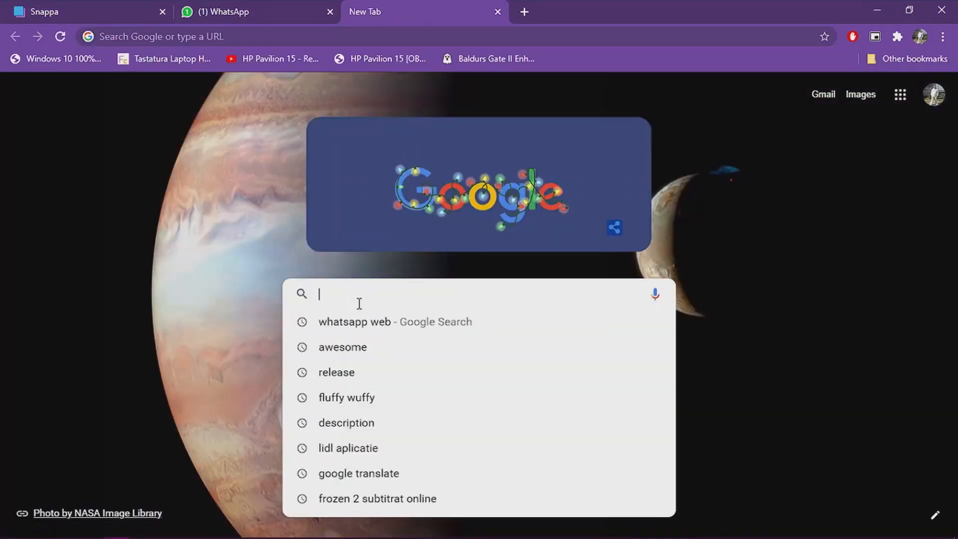
pyautogui.write('FB ')
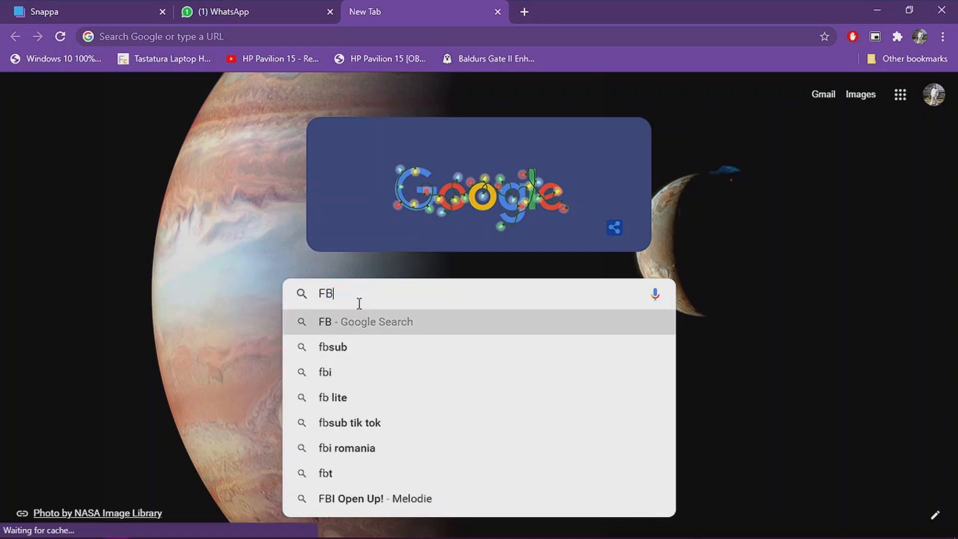
pyautogui.write('image')
pyautogui.press('Return')
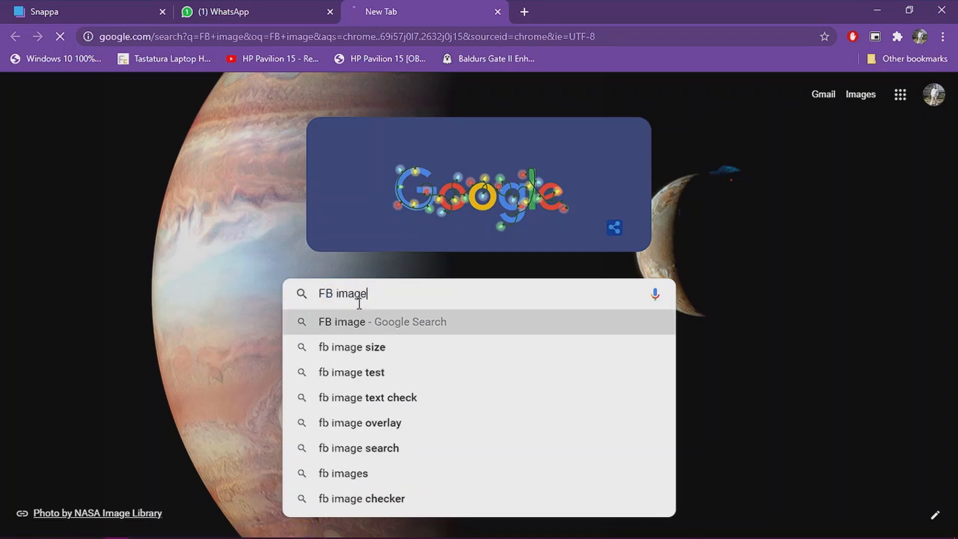
pyautogui.click(213, 118)
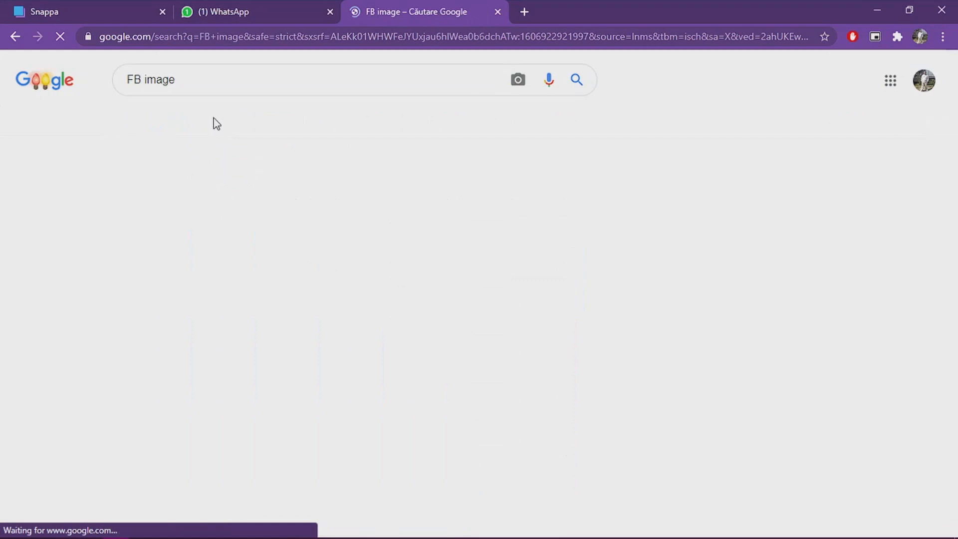
pyautogui.scroll(-3, 554, 296)
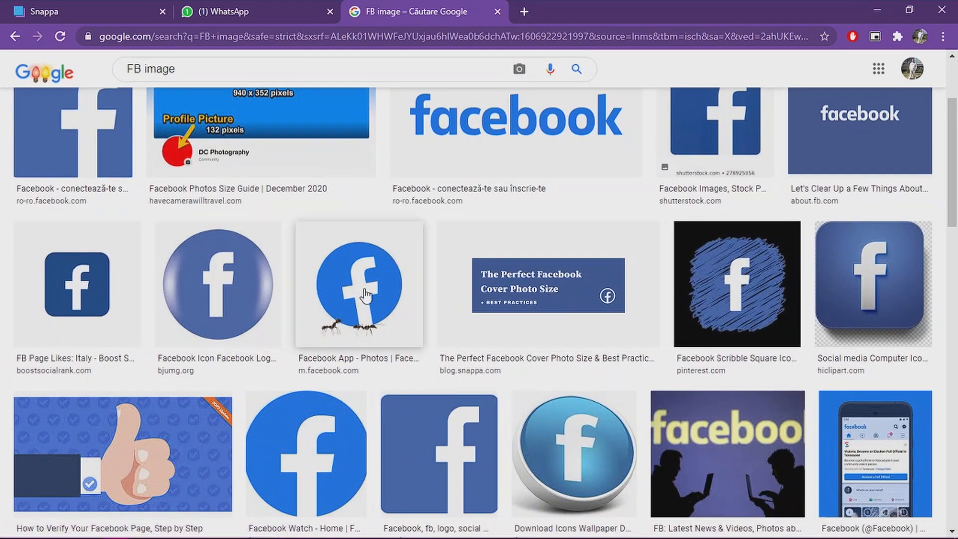
# Step: Save the round Facebook icon image to the Downloads folder
pyautogui.click(212, 336)
pyautogui.rightClick(727, 230)
pyautogui.click(758, 391)
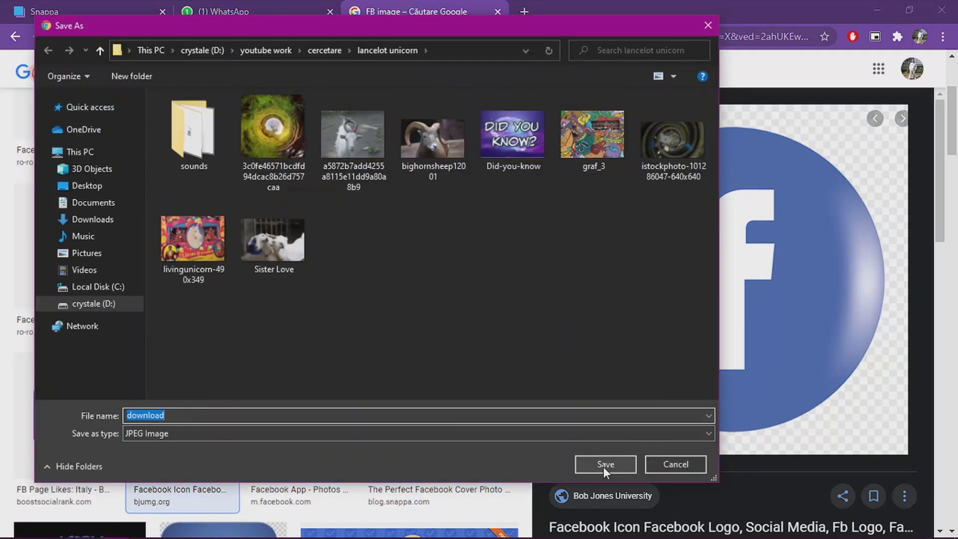
pyautogui.click(100, 219)
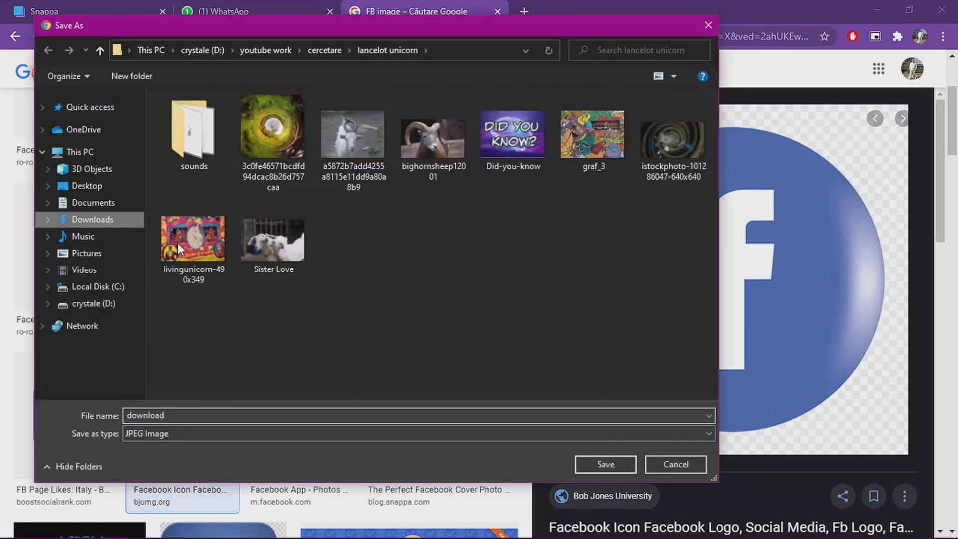
pyautogui.click(603, 465)
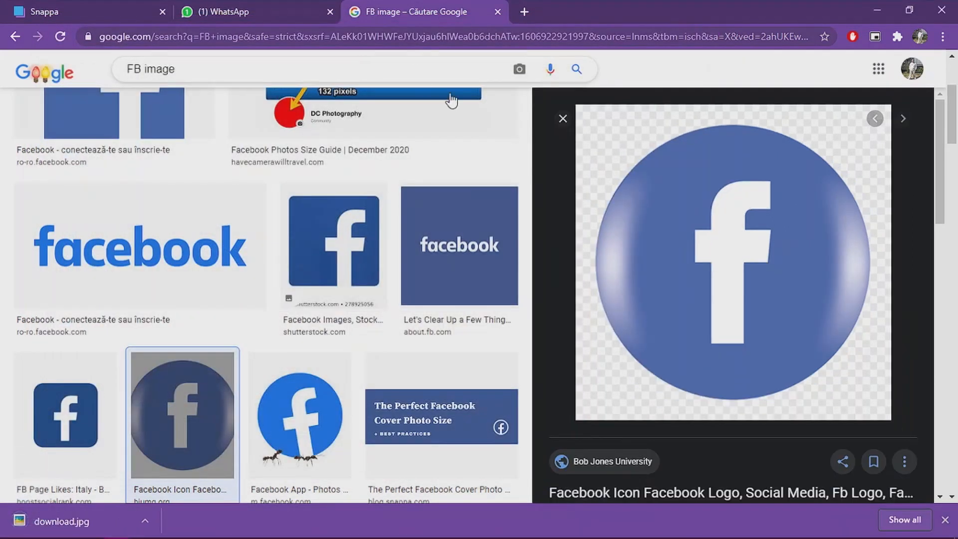
# Step: Search Google Images for 'youtube button png' and save a glossy YouTube play-button image to the Downloads folder
pyautogui.scroll(4, 451, 99)
pyautogui.moveTo(167, 79); pyautogui.dragTo(82, 79)
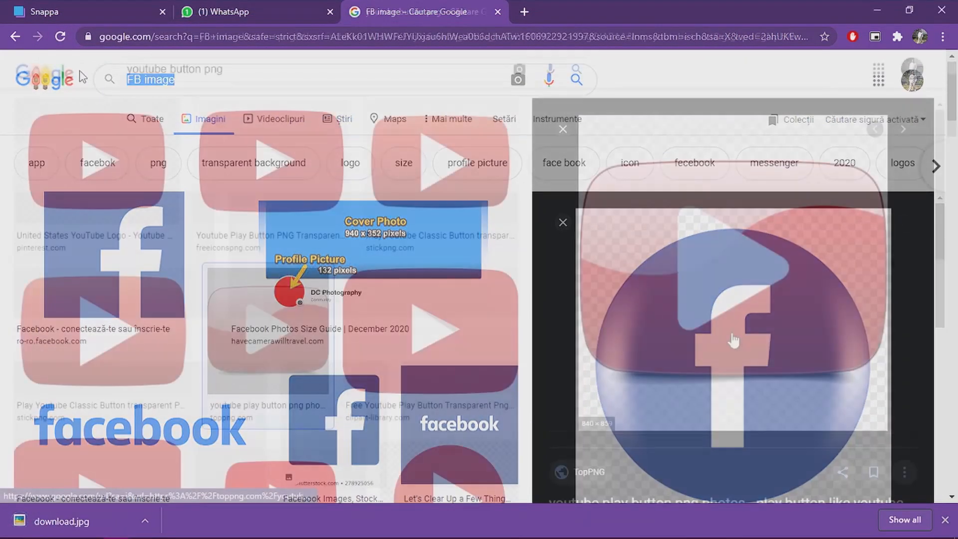
pyautogui.rightClick(707, 267)
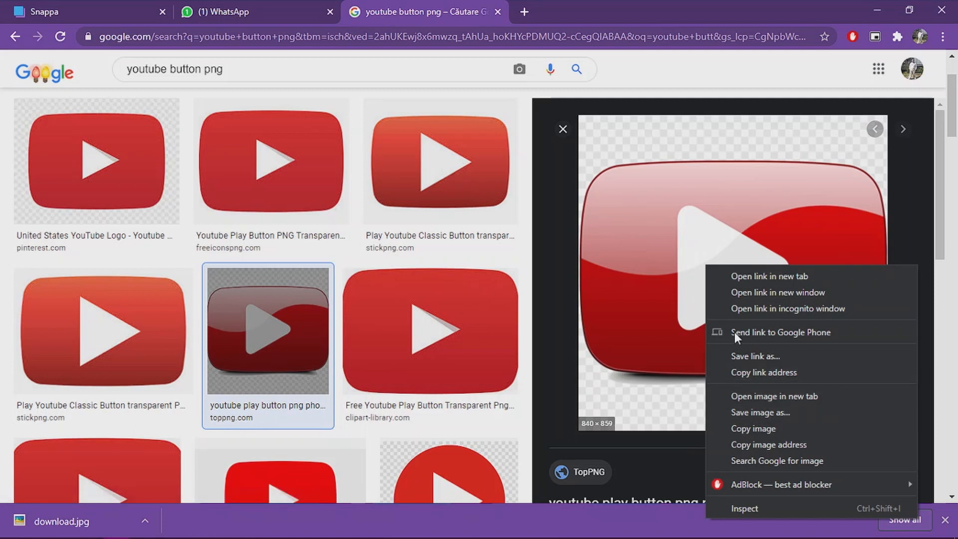
pyautogui.click(769, 412)
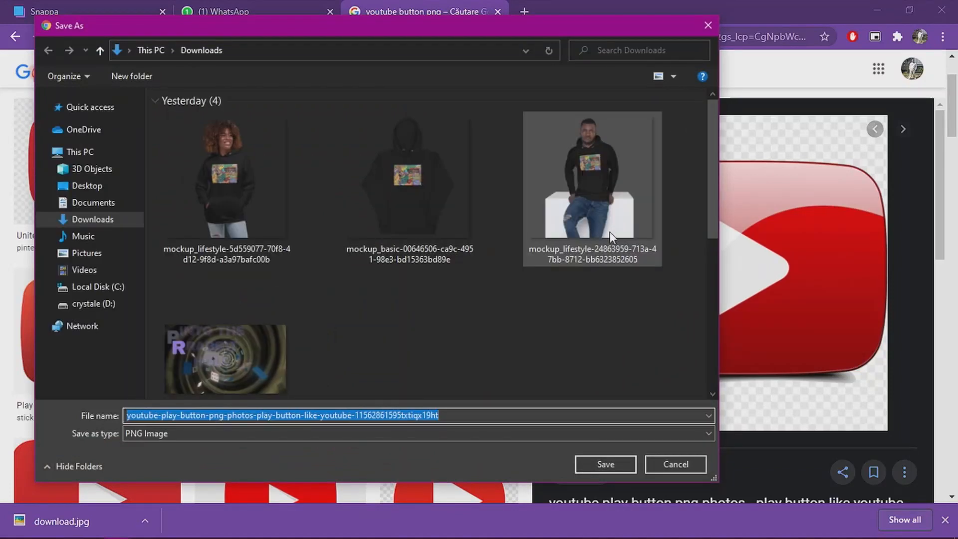
pyautogui.click(617, 463)
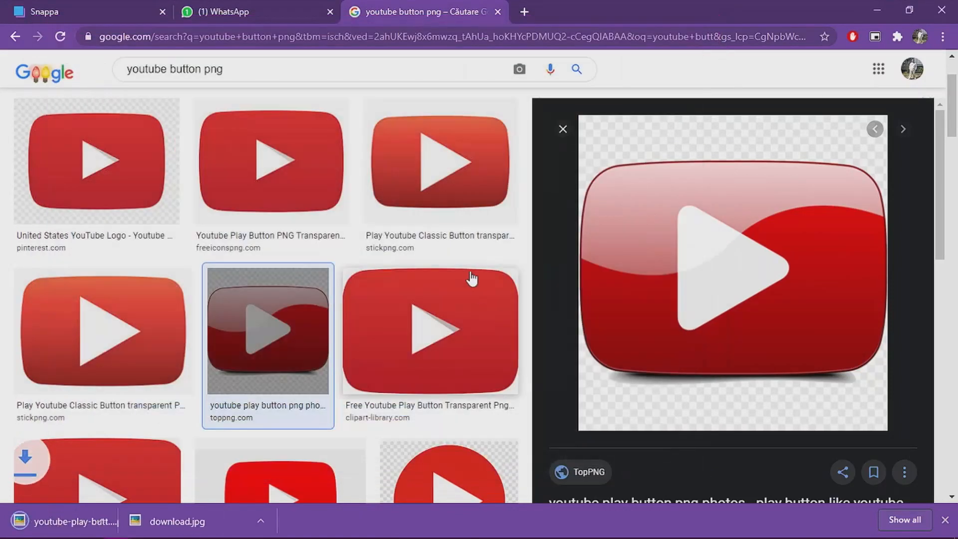
# Step: Search Google Images for 'instagram button'
pyautogui.scroll(-4, 420, 240)
pyautogui.scroll(6, 415, 254)
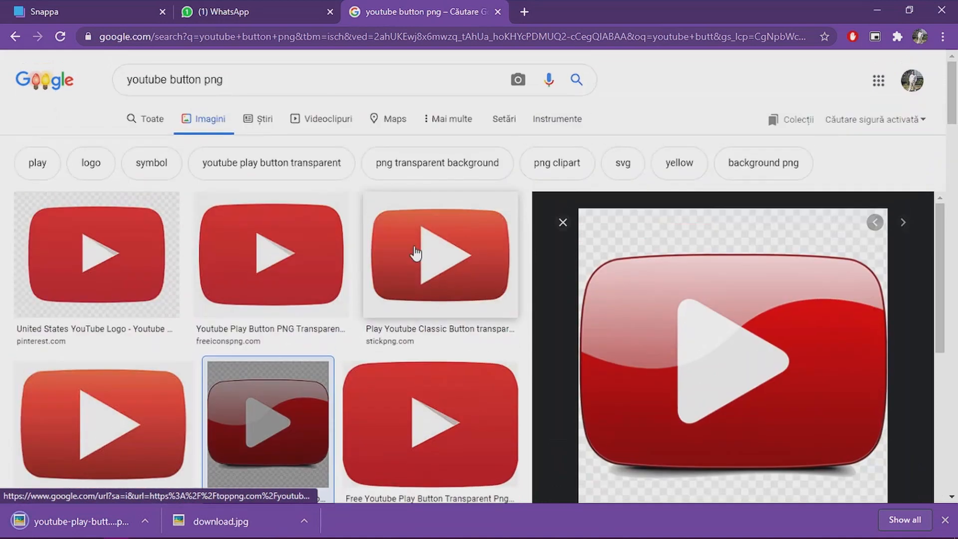
pyautogui.moveTo(246, 79); pyautogui.dragTo(90, 93)
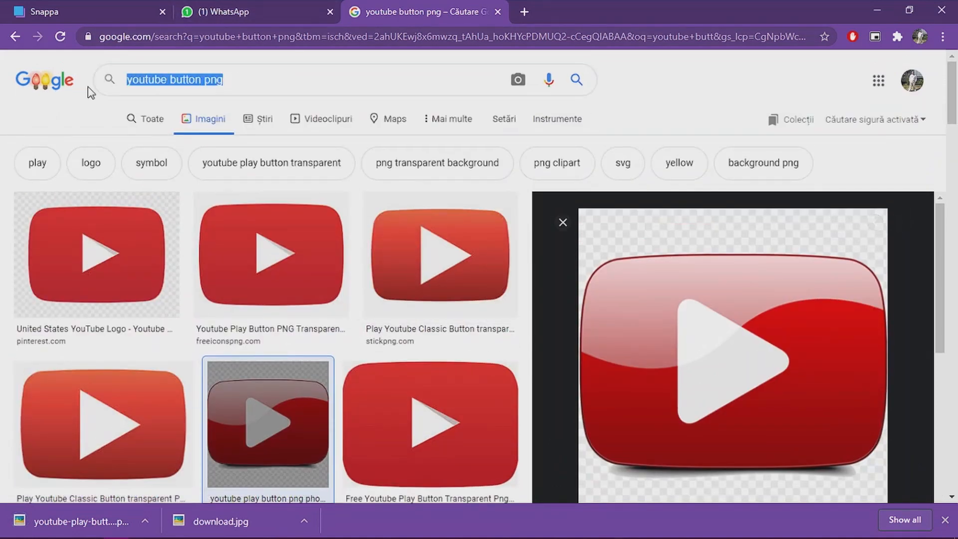
pyautogui.write('insta')
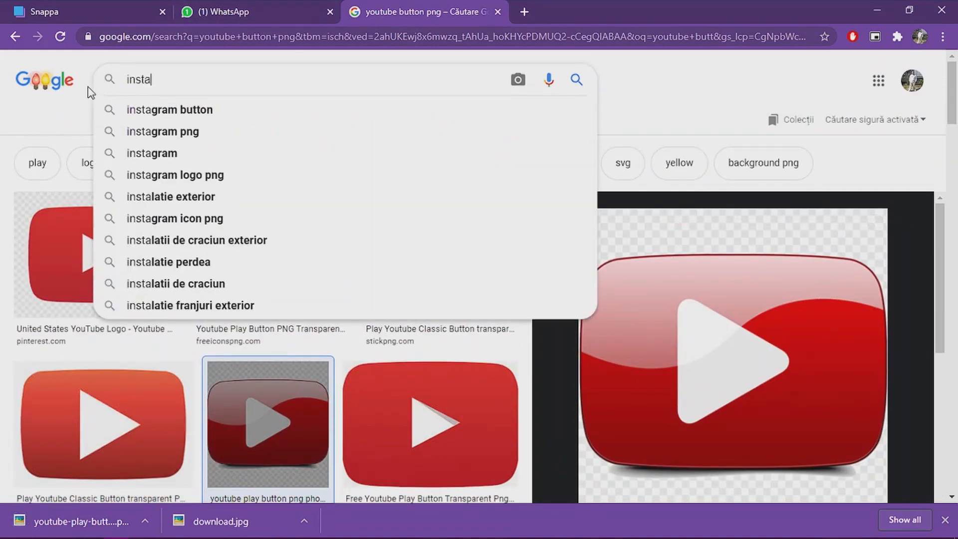
pyautogui.press('Down')
pyautogui.press('Return')
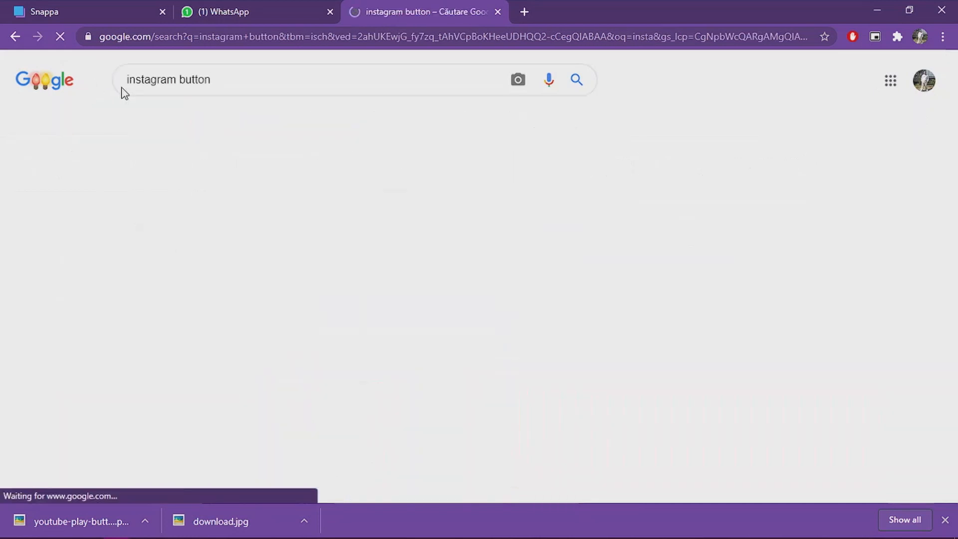
# Step: Save a square Instagram app icon image to the Downloads folder
pyautogui.scroll(-4, 438, 325)
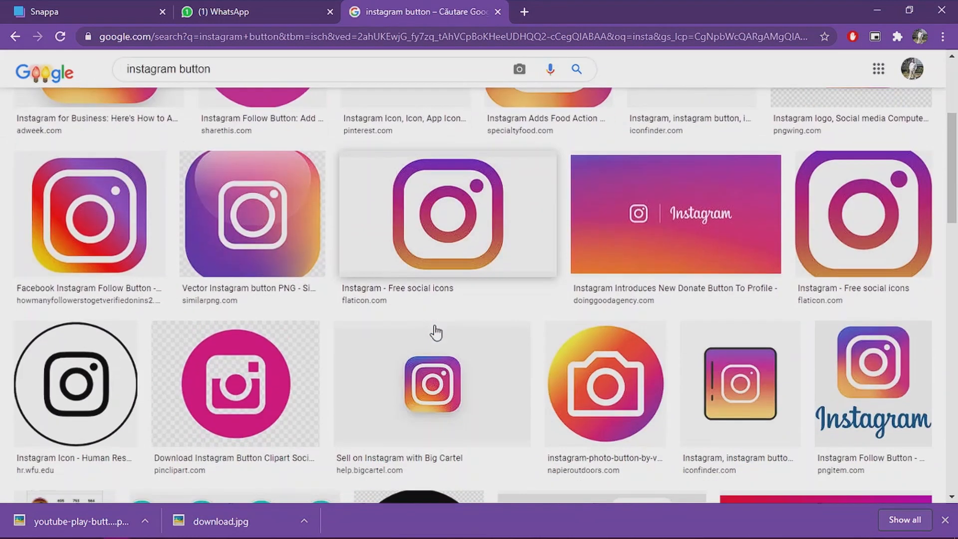
pyautogui.scroll(4, 548, 319)
pyautogui.rightClick(720, 235)
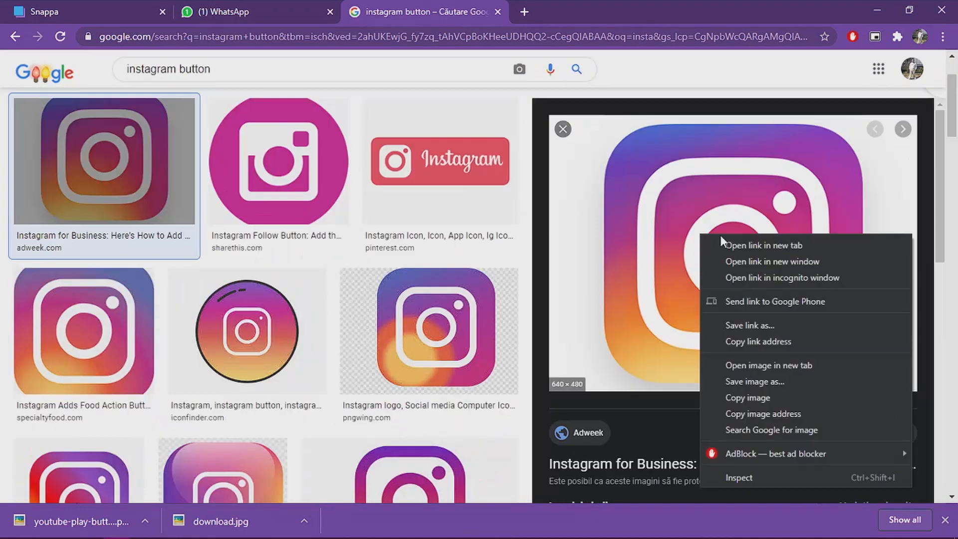
pyautogui.click(761, 382)
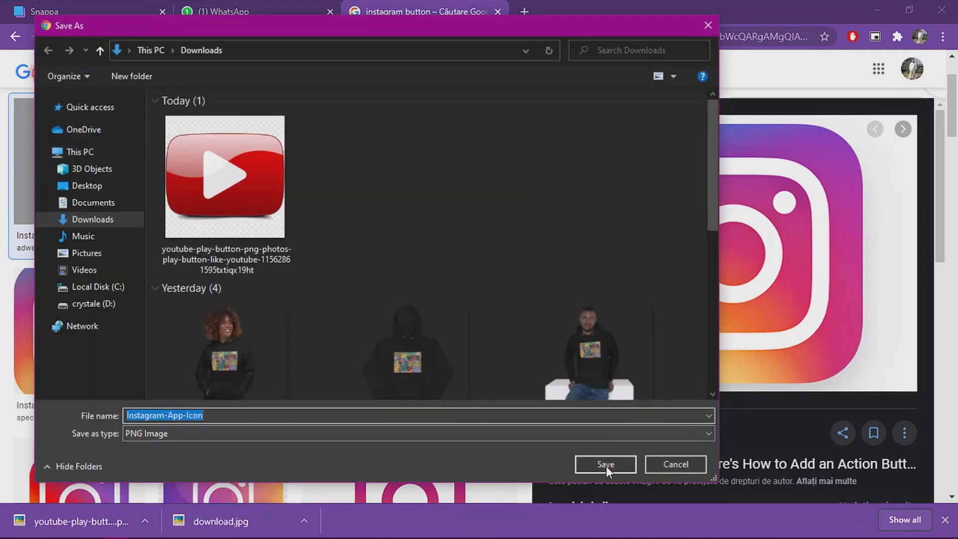
pyautogui.click(605, 465)
# Step: Close the search tab and upload the downloaded YouTube, Facebook and Instagram images to the Snappa uploads
pyautogui.click(498, 12)
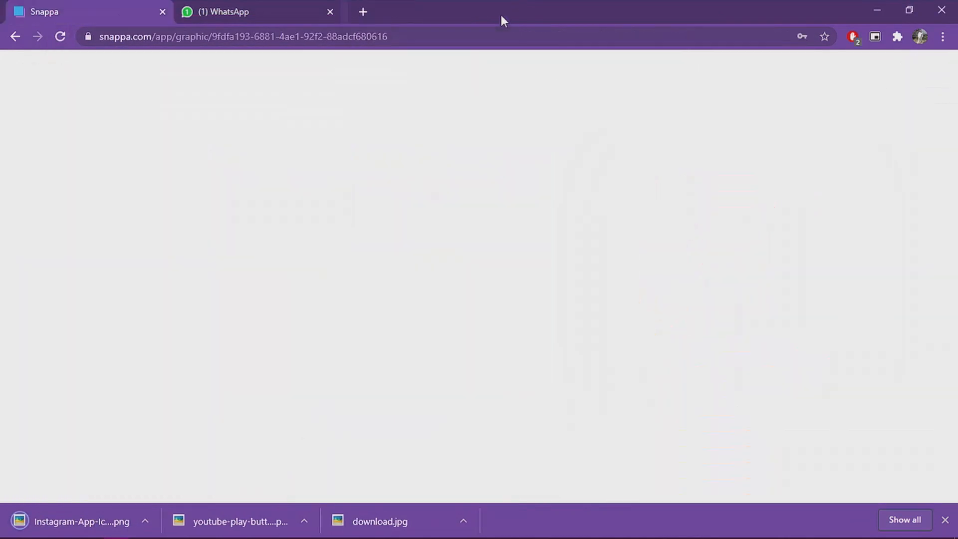
pyautogui.click(945, 520)
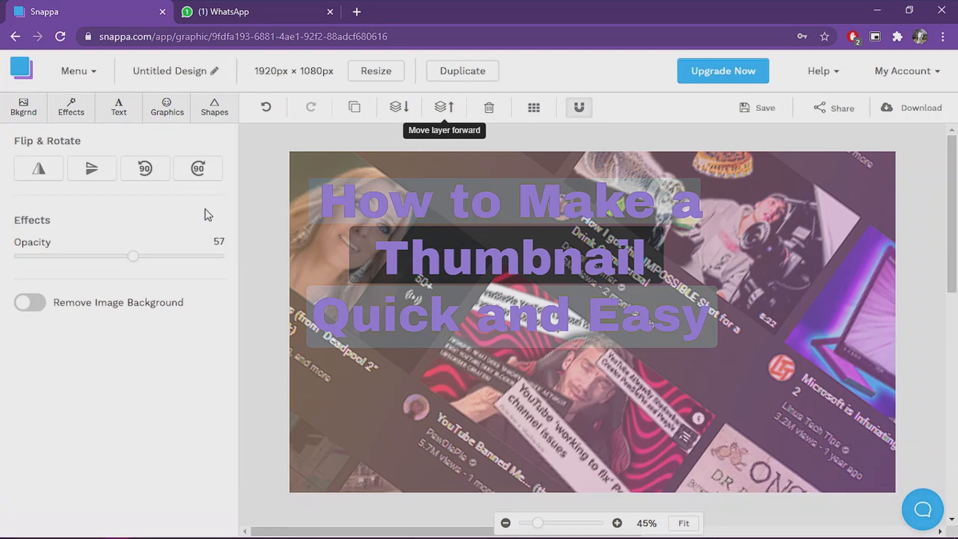
pyautogui.click(167, 107)
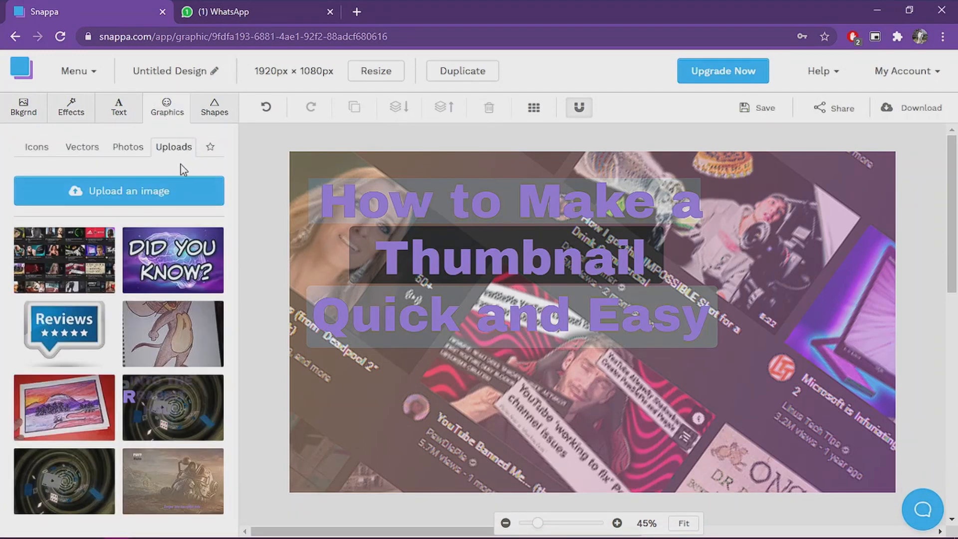
pyautogui.click(165, 184)
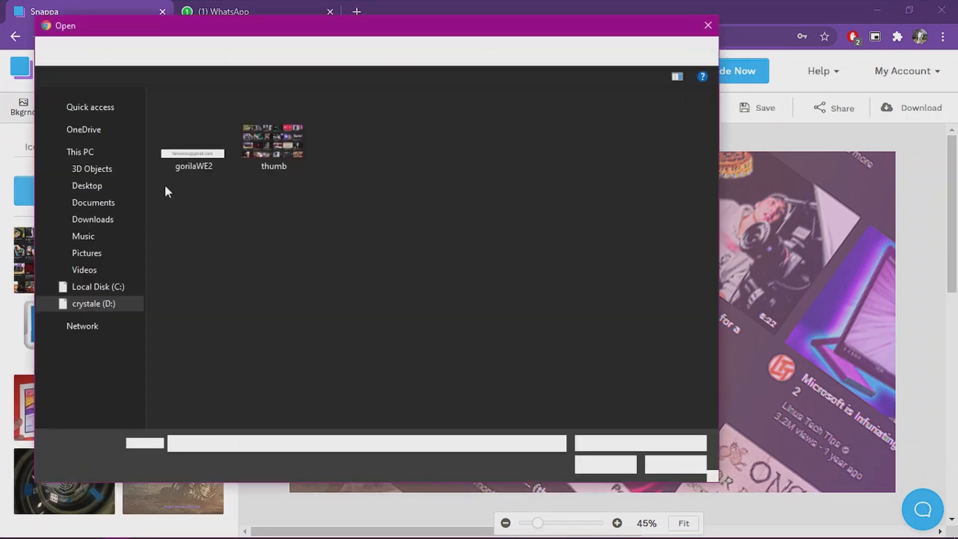
pyautogui.click(128, 222)
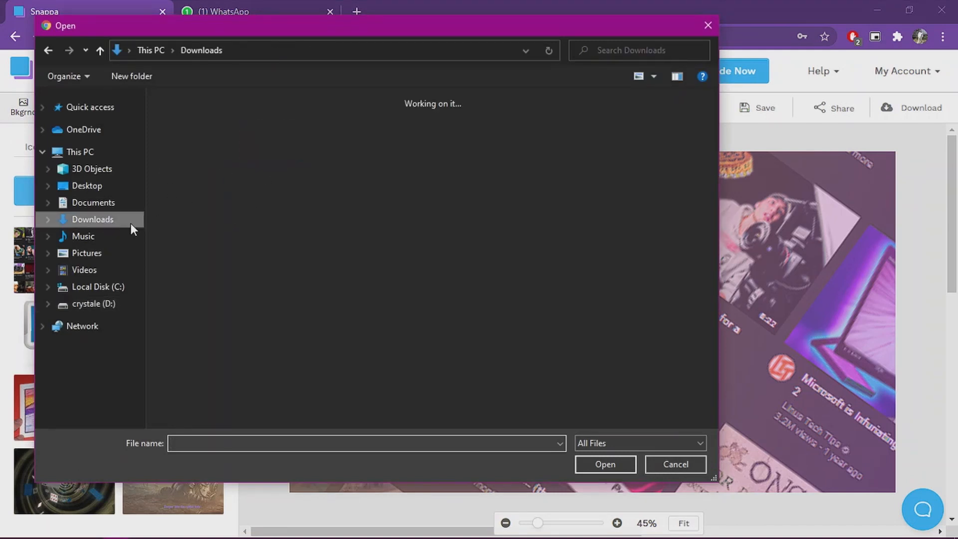
pyautogui.moveTo(684, 208); pyautogui.dragTo(99, 218)
pyautogui.click(597, 458)
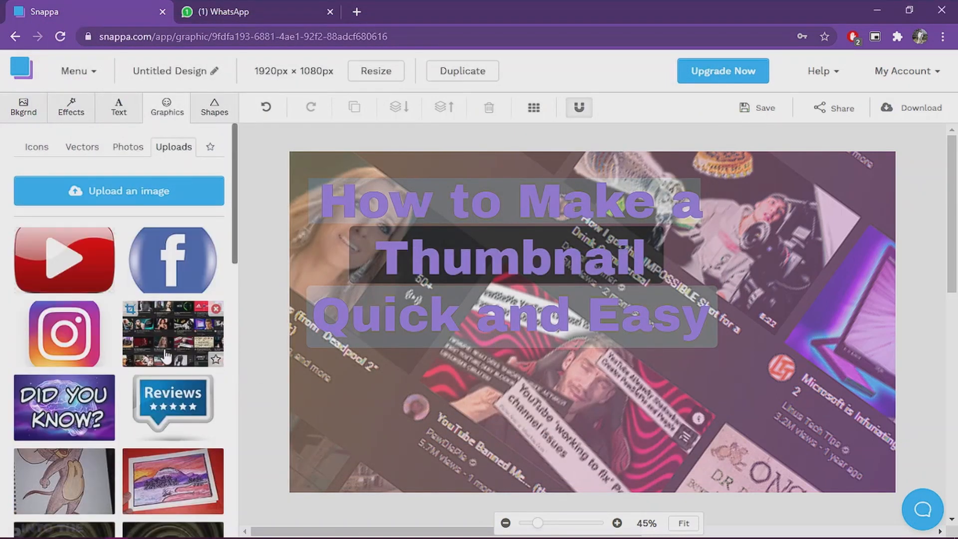
# Step: Crop the empty transparent margins above and below the uploaded YouTube button image and accept the new version
pyautogui.click(26, 235)
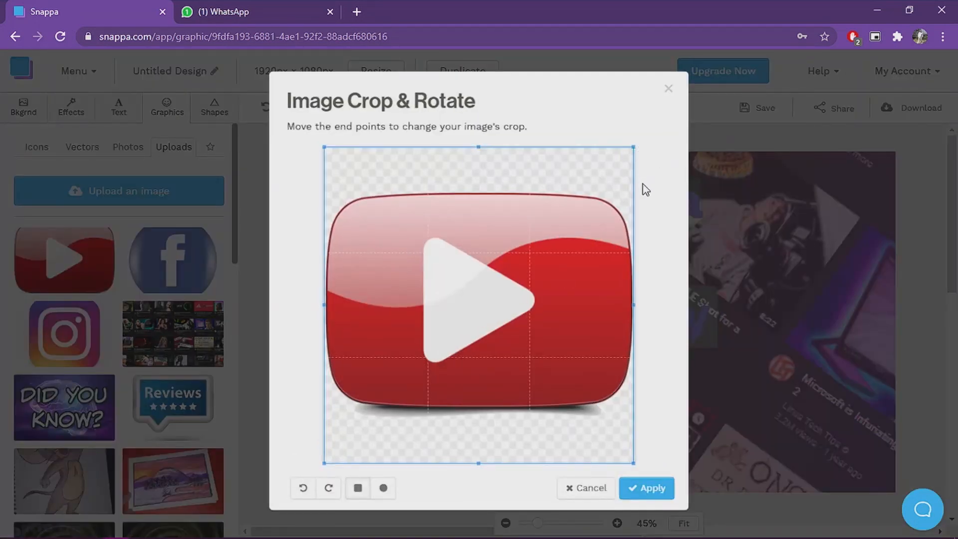
pyautogui.moveTo(475, 146); pyautogui.dragTo(495, 193)
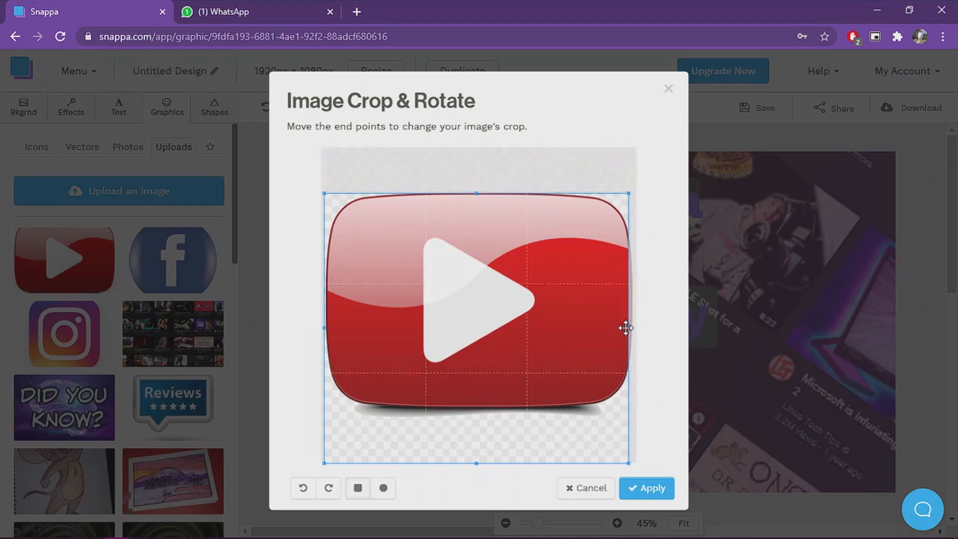
pyautogui.moveTo(628, 327); pyautogui.dragTo(639, 330)
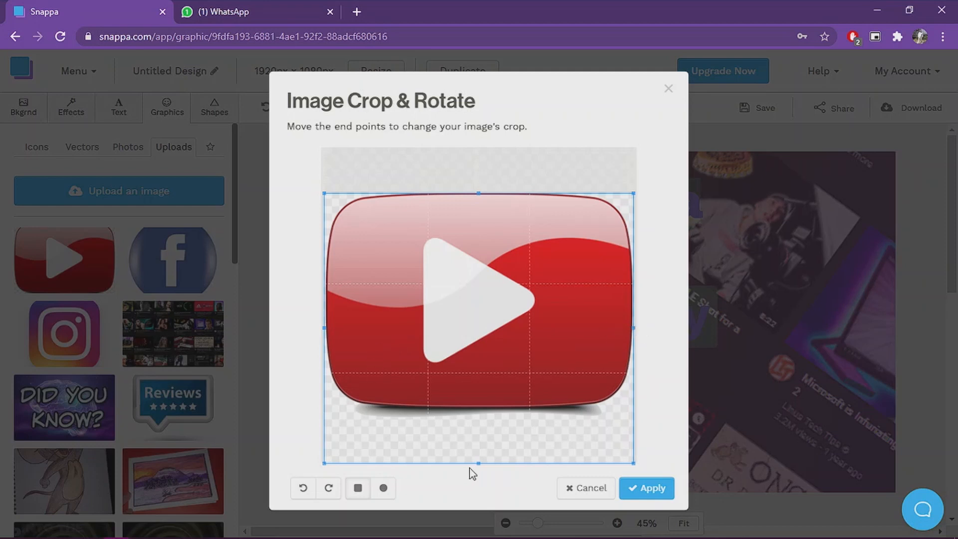
pyautogui.moveTo(480, 464); pyautogui.dragTo(482, 413)
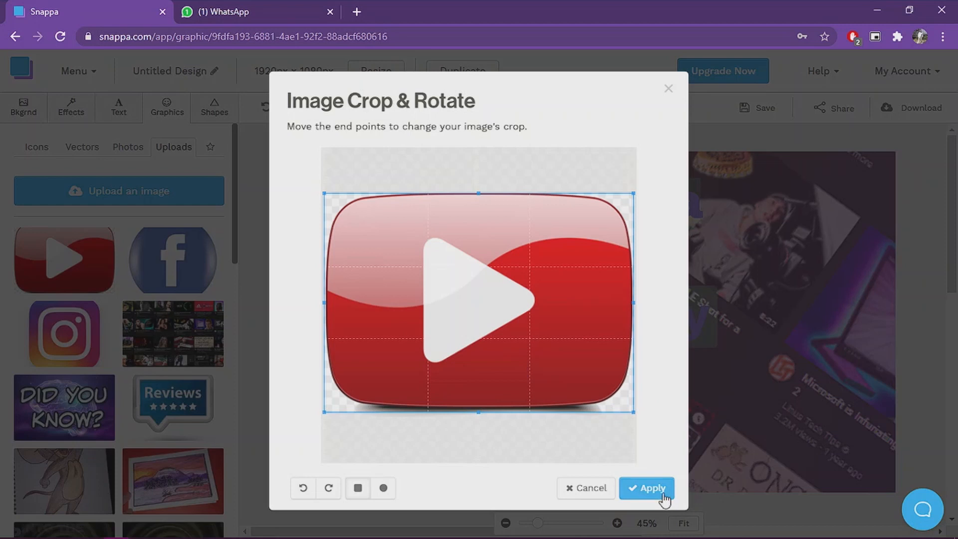
pyautogui.click(649, 488)
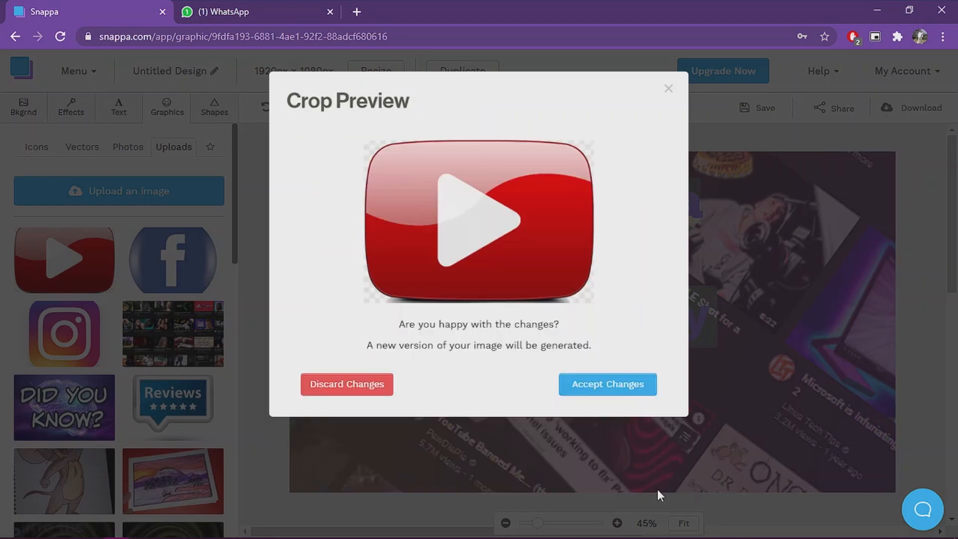
pyautogui.click(607, 392)
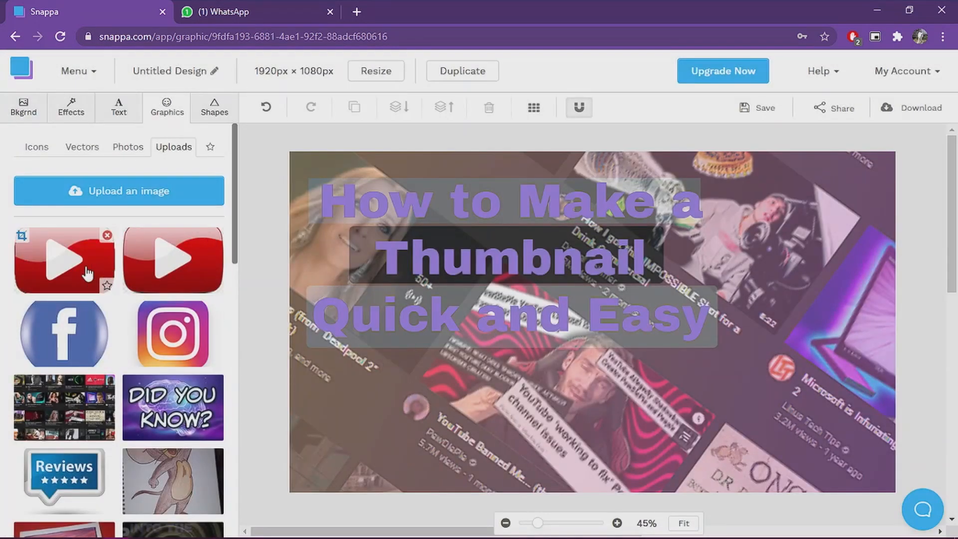
# Step: Add the cropped YouTube button to the canvas, shrink it and place it tilted in the upper-right corner
pyautogui.click(103, 274)
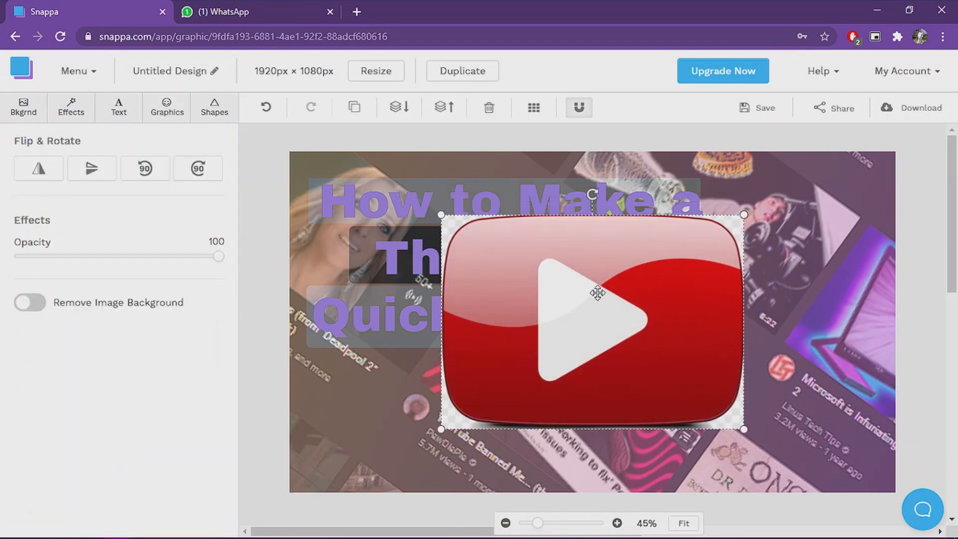
pyautogui.moveTo(618, 288); pyautogui.dragTo(627, 232)
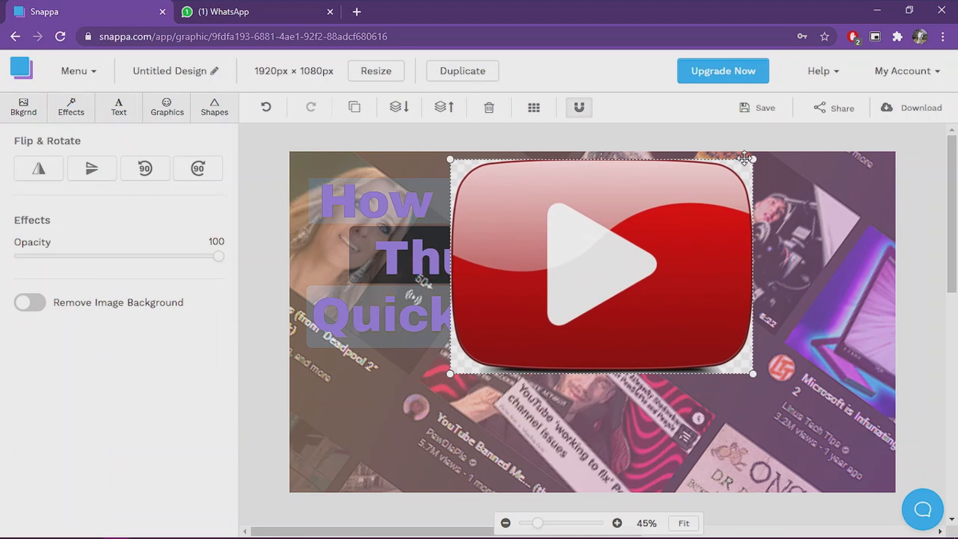
pyautogui.moveTo(751, 164); pyautogui.dragTo(601, 273)
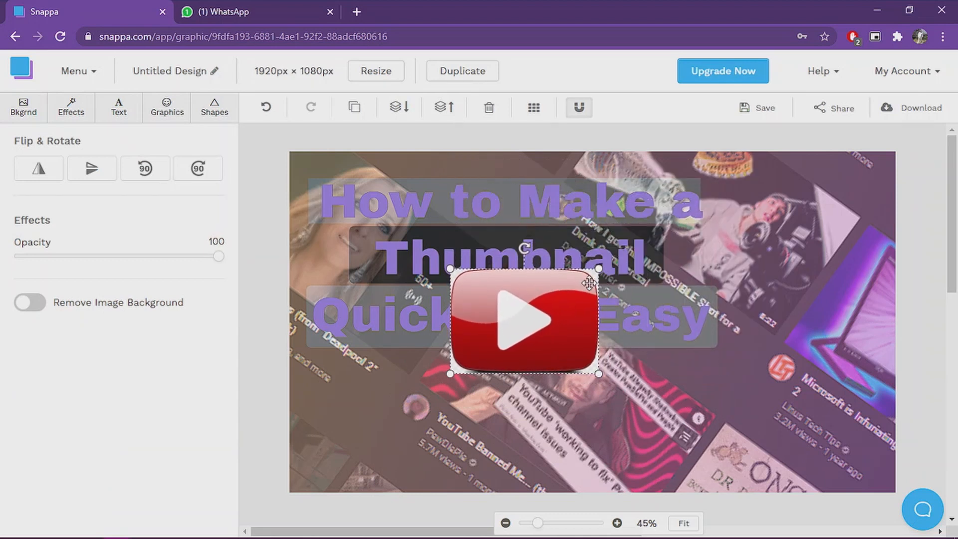
pyautogui.moveTo(534, 344); pyautogui.dragTo(794, 325)
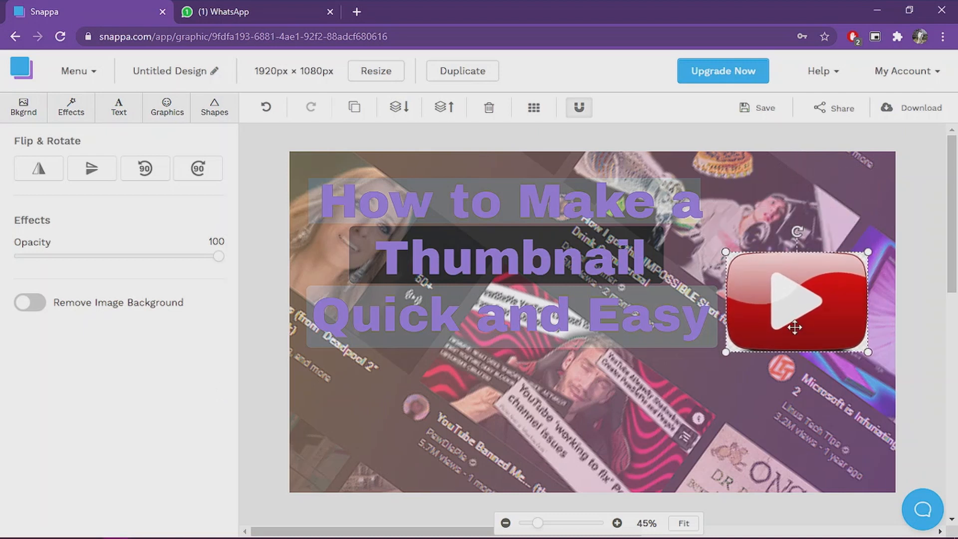
pyautogui.moveTo(804, 226)
pyautogui.mouseDown()
pyautogui.moveTo(812, 223)
pyautogui.moveTo(799, 229)
pyautogui.mouseUp()
pyautogui.moveTo(796, 278); pyautogui.dragTo(832, 274)
pyautogui.moveTo(801, 341); pyautogui.dragTo(805, 245)
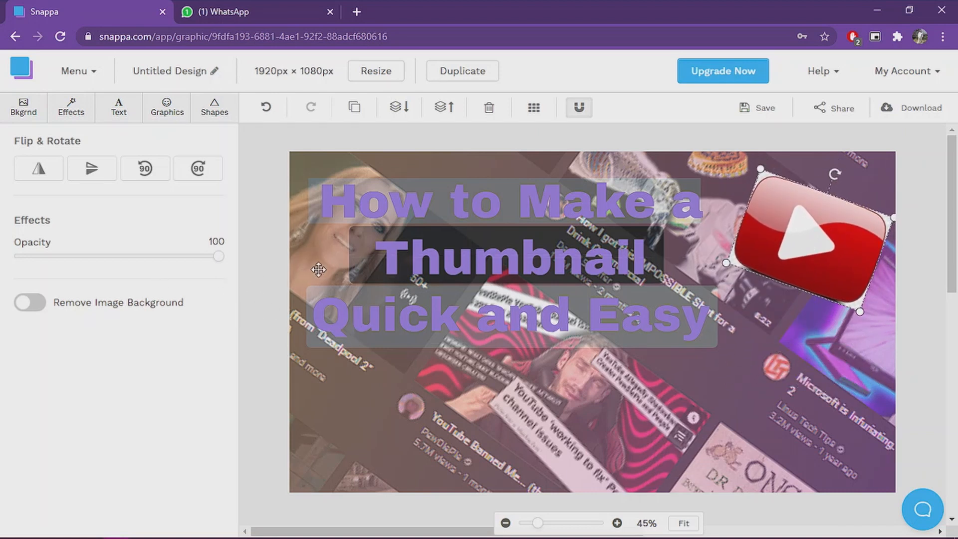
# Step: Try to remove the YouTube button's image background
pyautogui.click(27, 303)
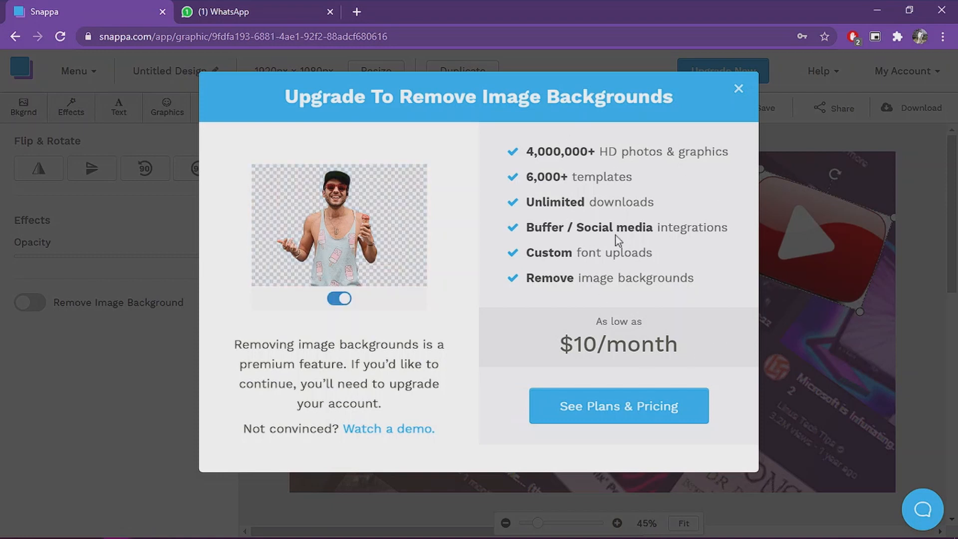
pyautogui.click(738, 89)
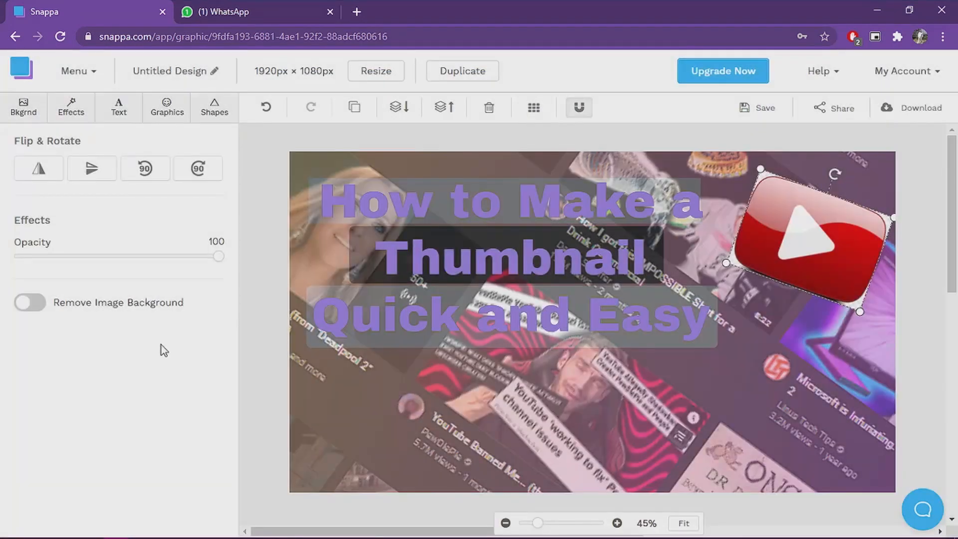
# Step: Add the Facebook icon in the lower-left corner and a cropped, tilted Instagram icon in the lower-right corner
pyautogui.click(167, 107)
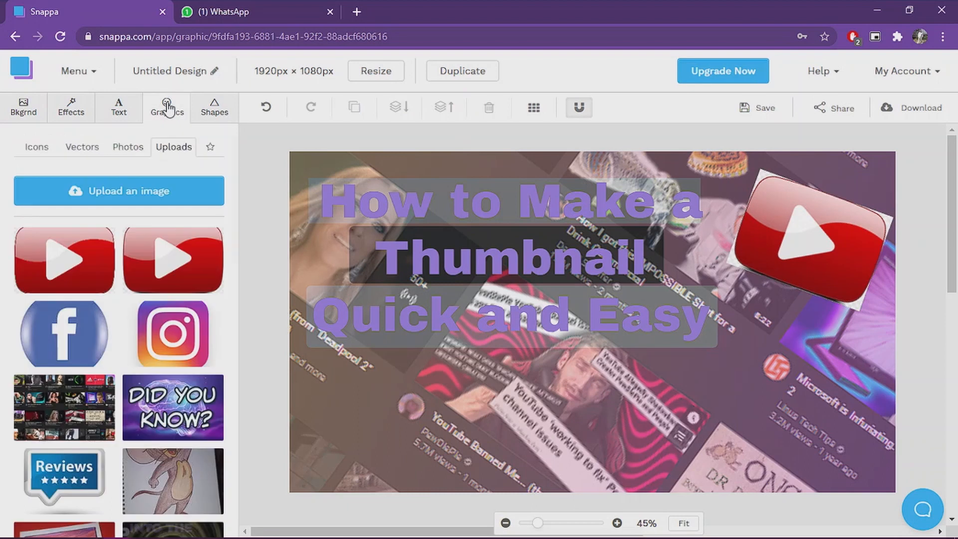
pyautogui.click(64, 333)
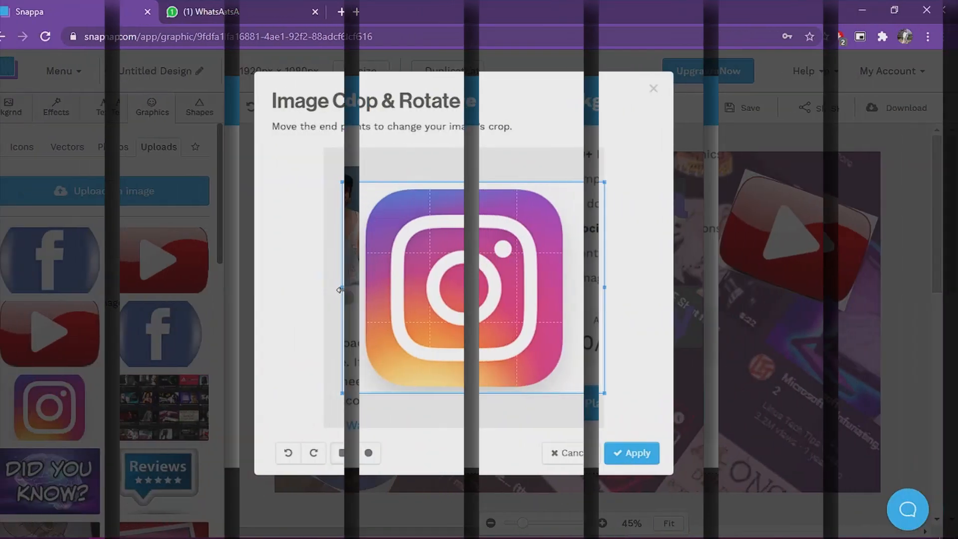
pyautogui.moveTo(369, 287); pyautogui.dragTo(377, 288)
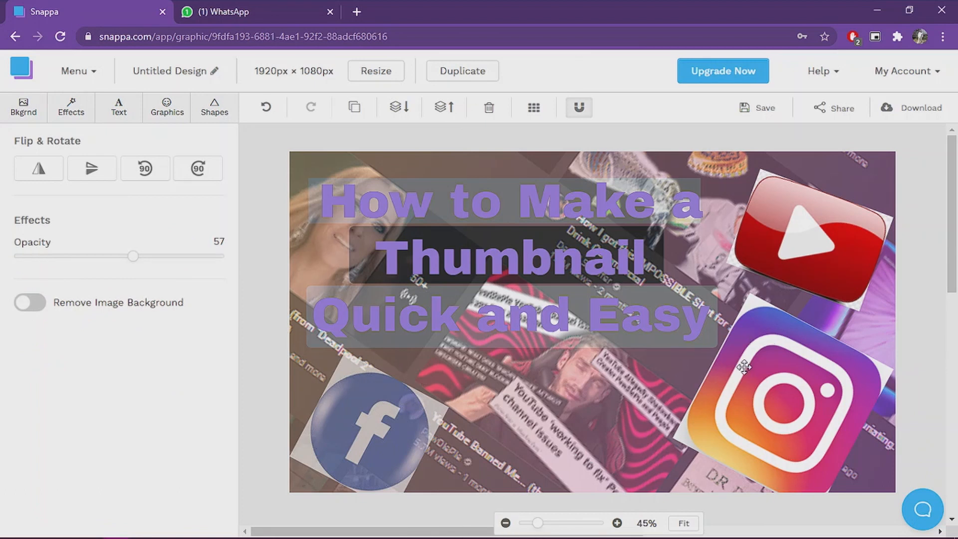
pyautogui.click(825, 374)
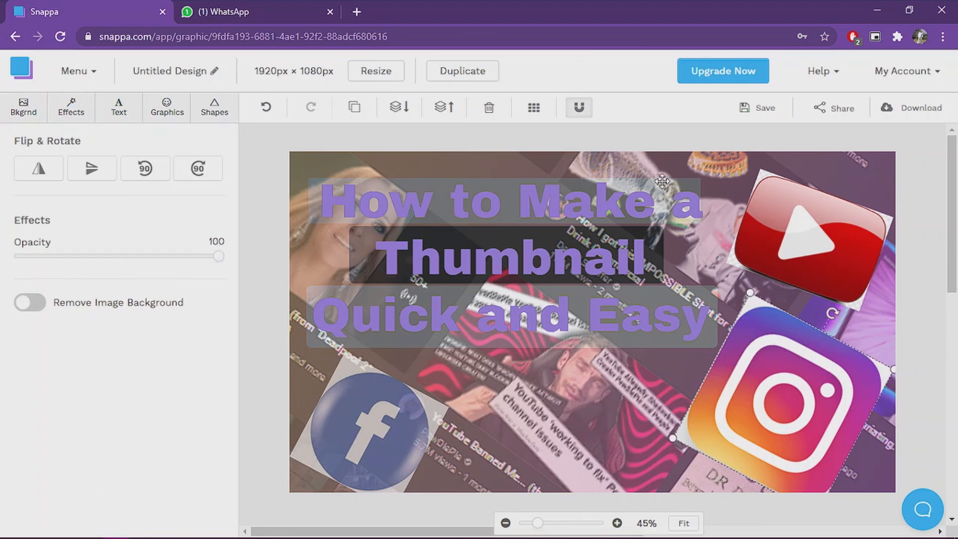